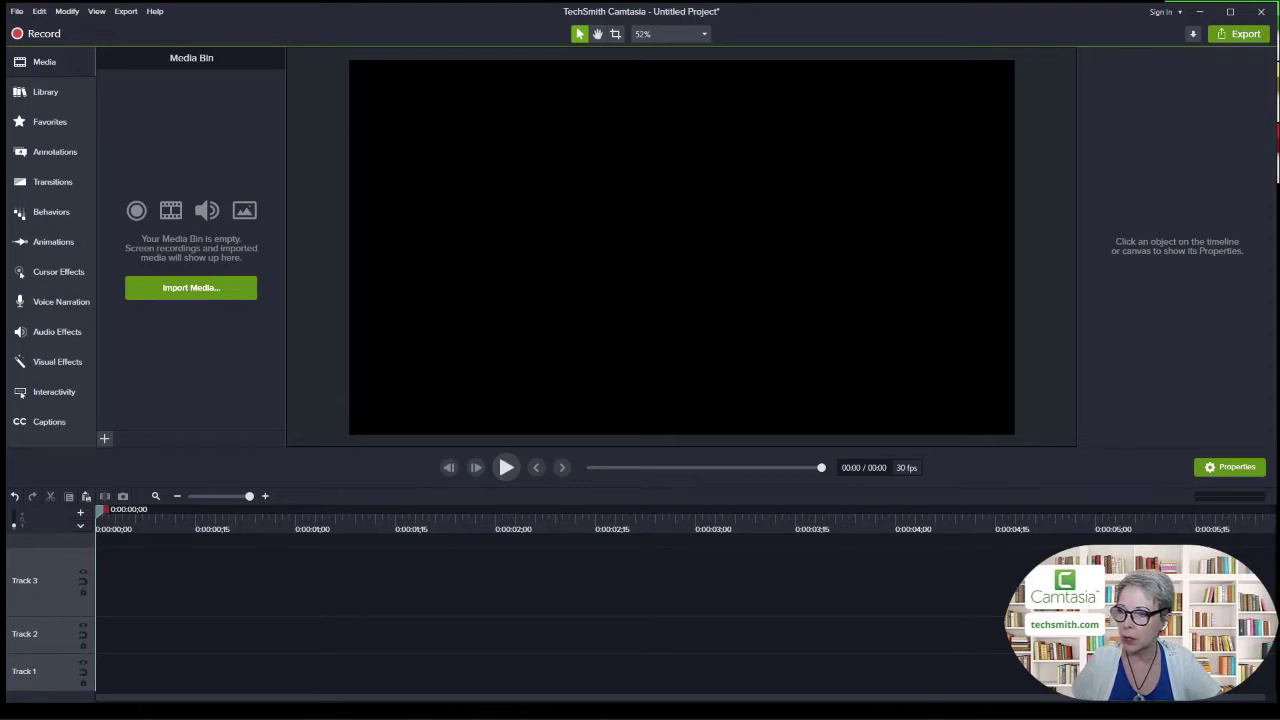
- Import the seamless-loop waterfall video to the start of Track 1 and play back its first seconds
{"action": "left_click_drag", "start_coordinate": [1245, 129], "coordinate": [197, 559]}
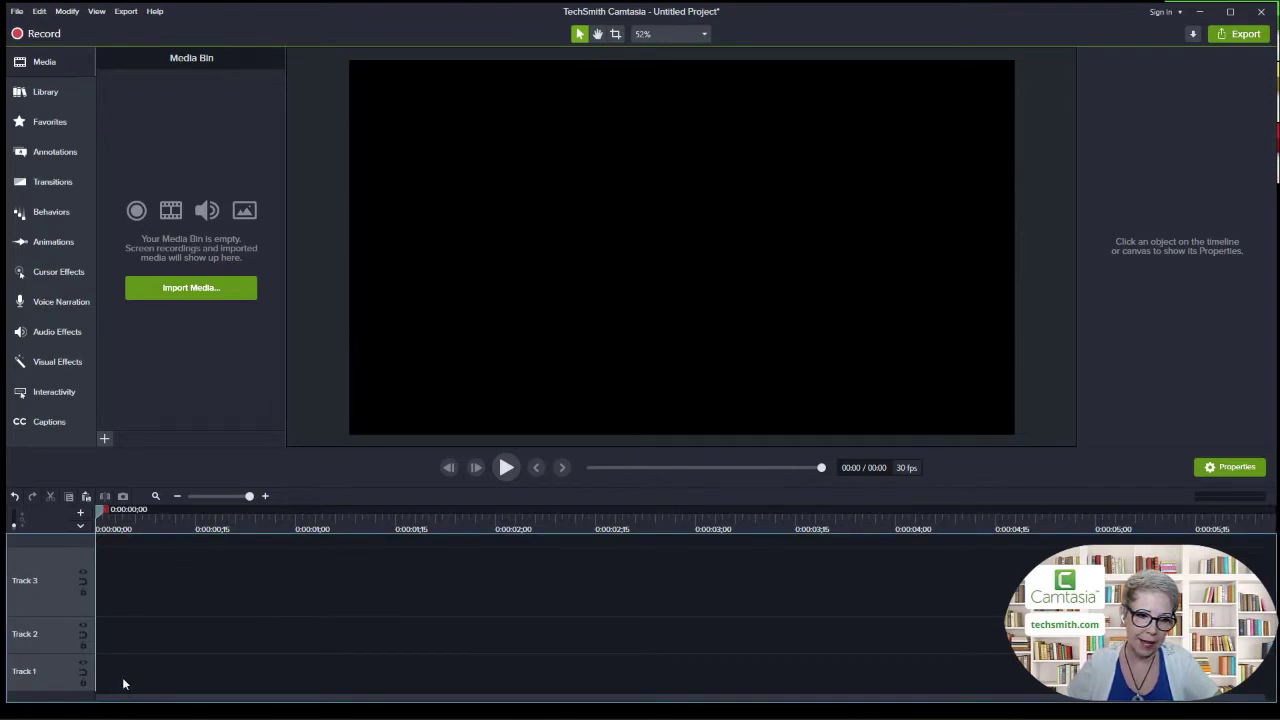
{"action": "left_click_drag", "start_coordinate": [124, 684], "coordinate": [128, 684]}
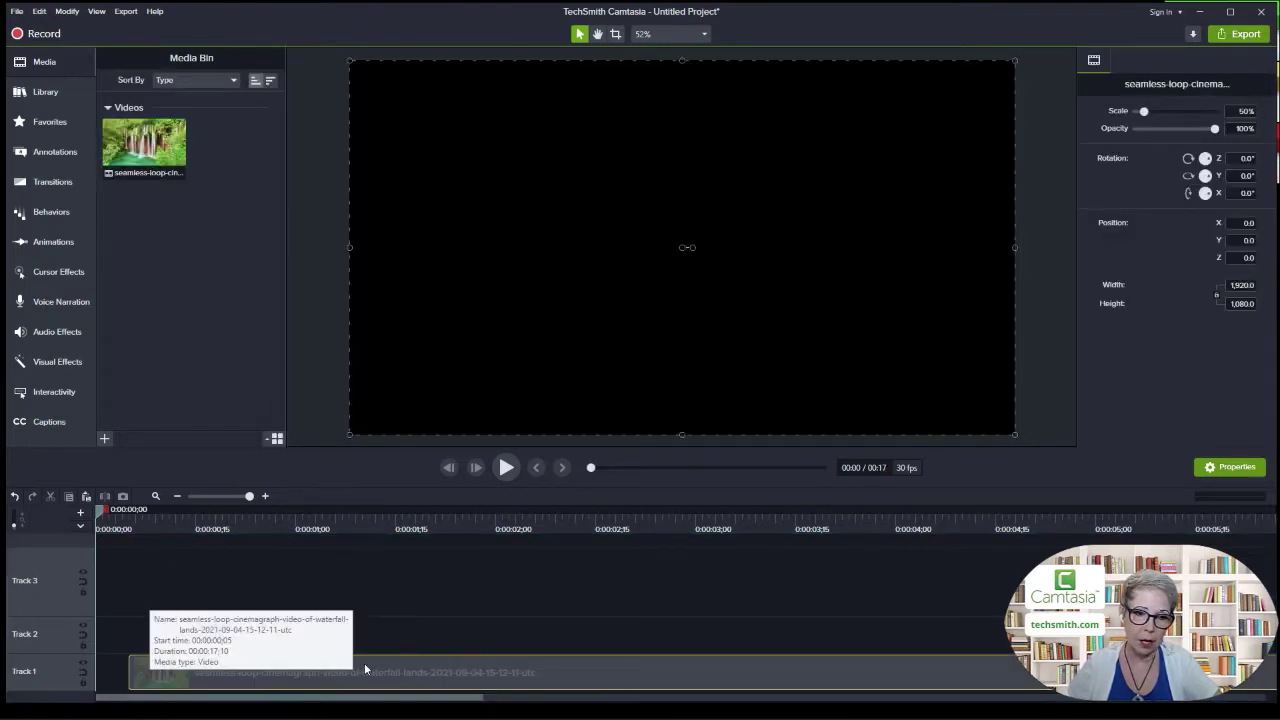
{"action": "left_click", "coordinate": [507, 468]}
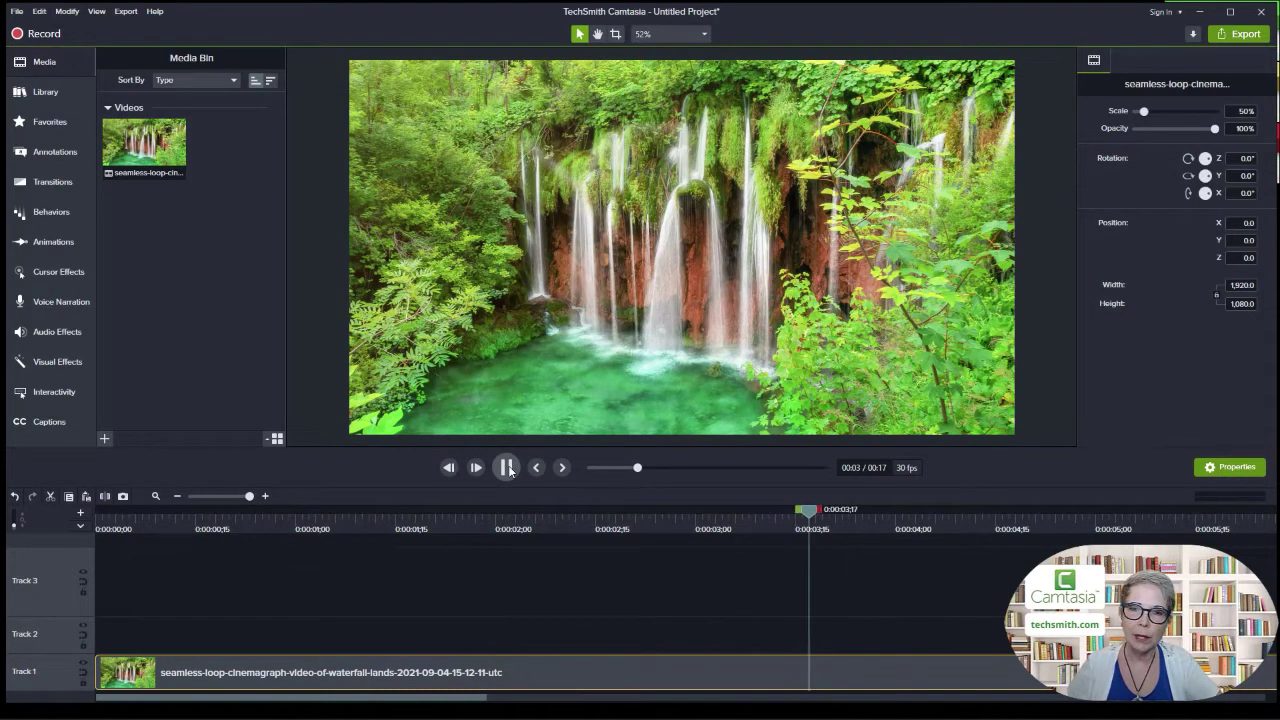
{"action": "left_click", "coordinate": [507, 468]}
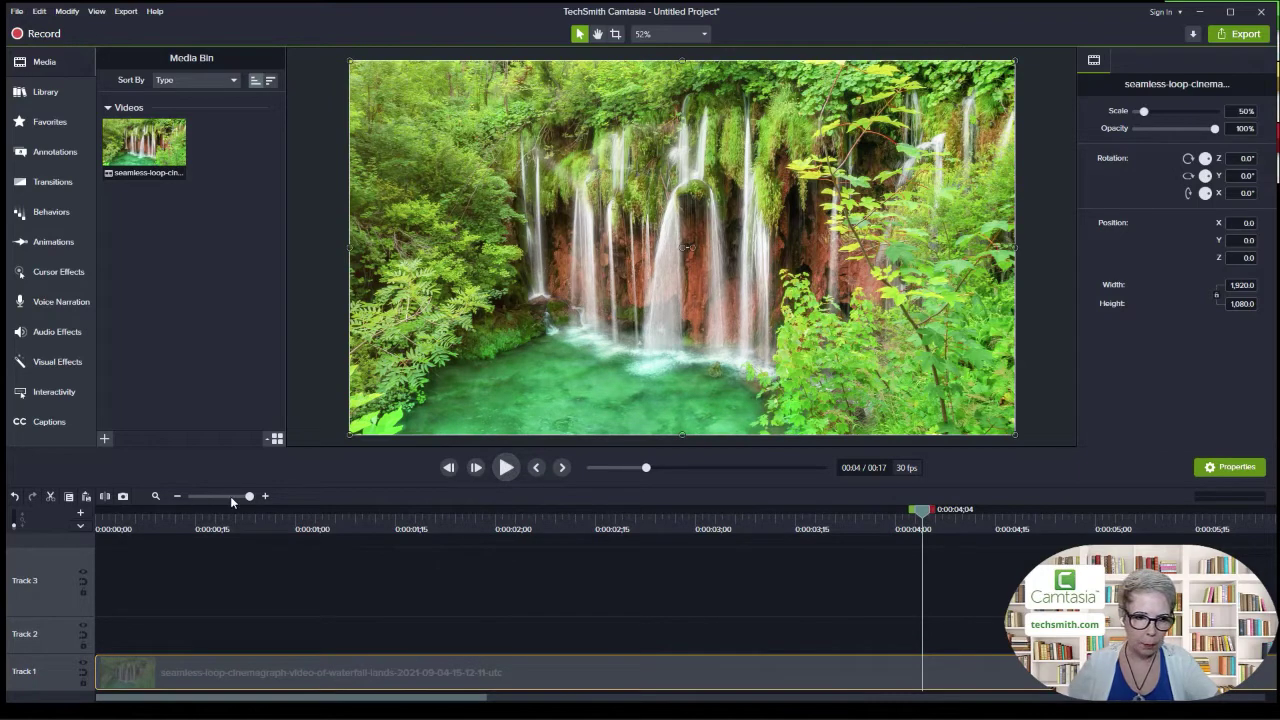
- Place the business-office image directly after the waterfall clip on Track 1 and play back the cut between them
{"action": "left_click_drag", "start_coordinate": [250, 497], "coordinate": [223, 497]}
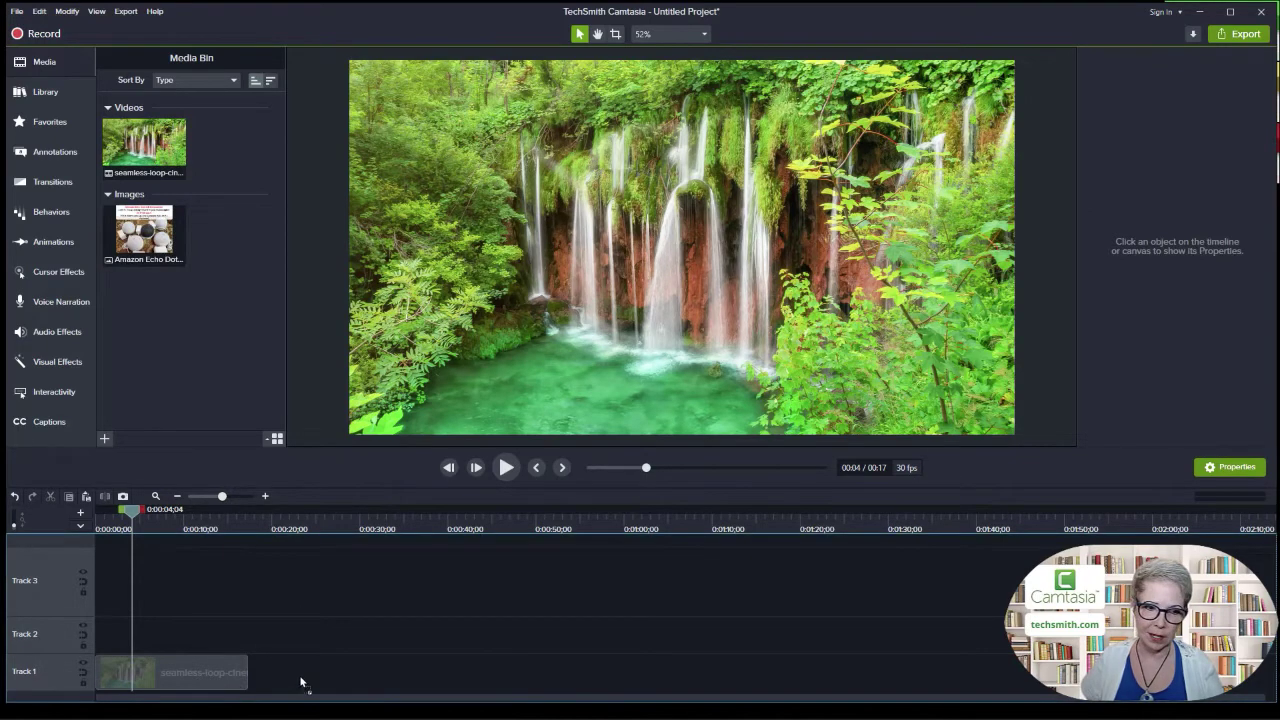
{"action": "left_click_drag", "start_coordinate": [299, 674], "coordinate": [256, 673]}
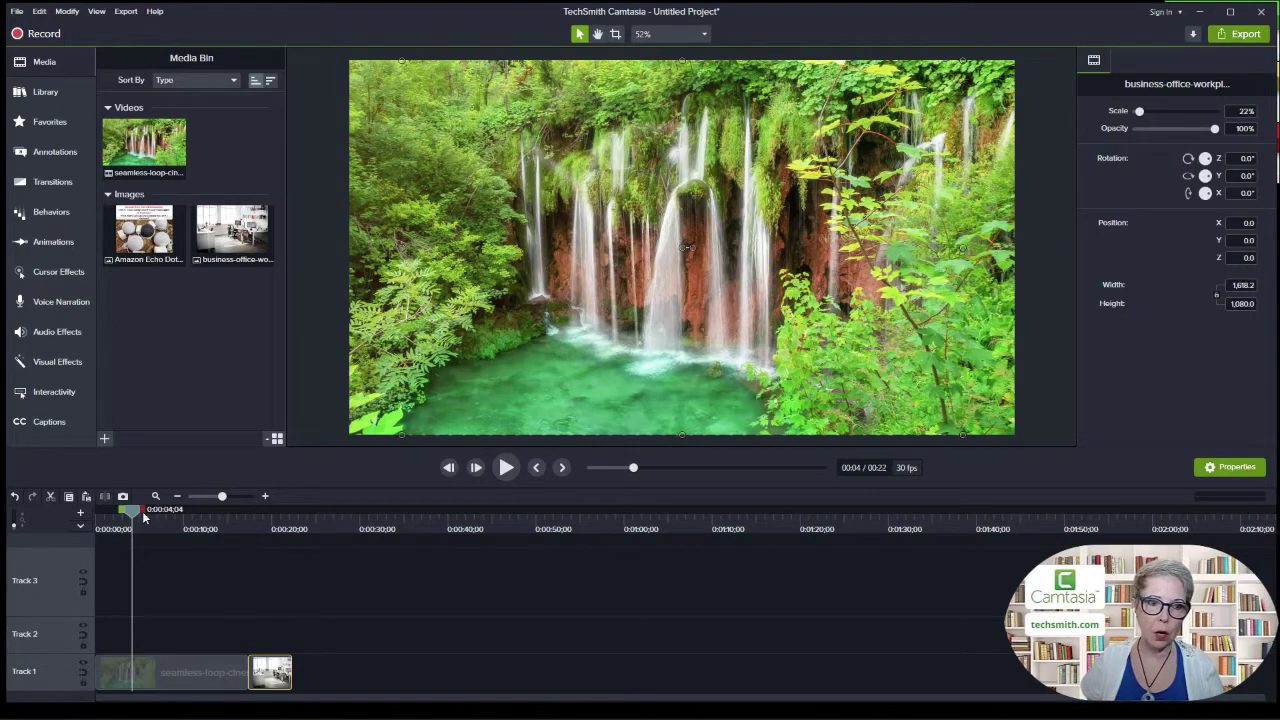
{"action": "left_click_drag", "start_coordinate": [131, 510], "coordinate": [271, 515]}
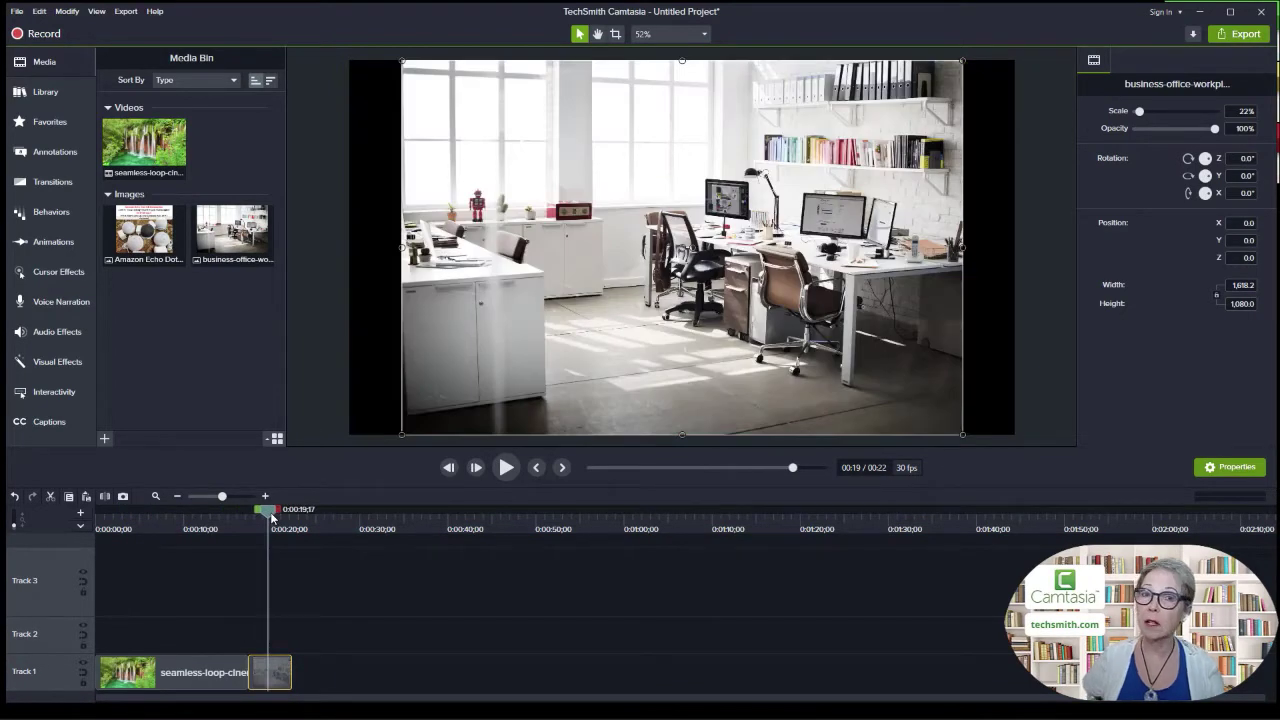
{"action": "left_click_drag", "start_coordinate": [271, 517], "coordinate": [230, 513]}
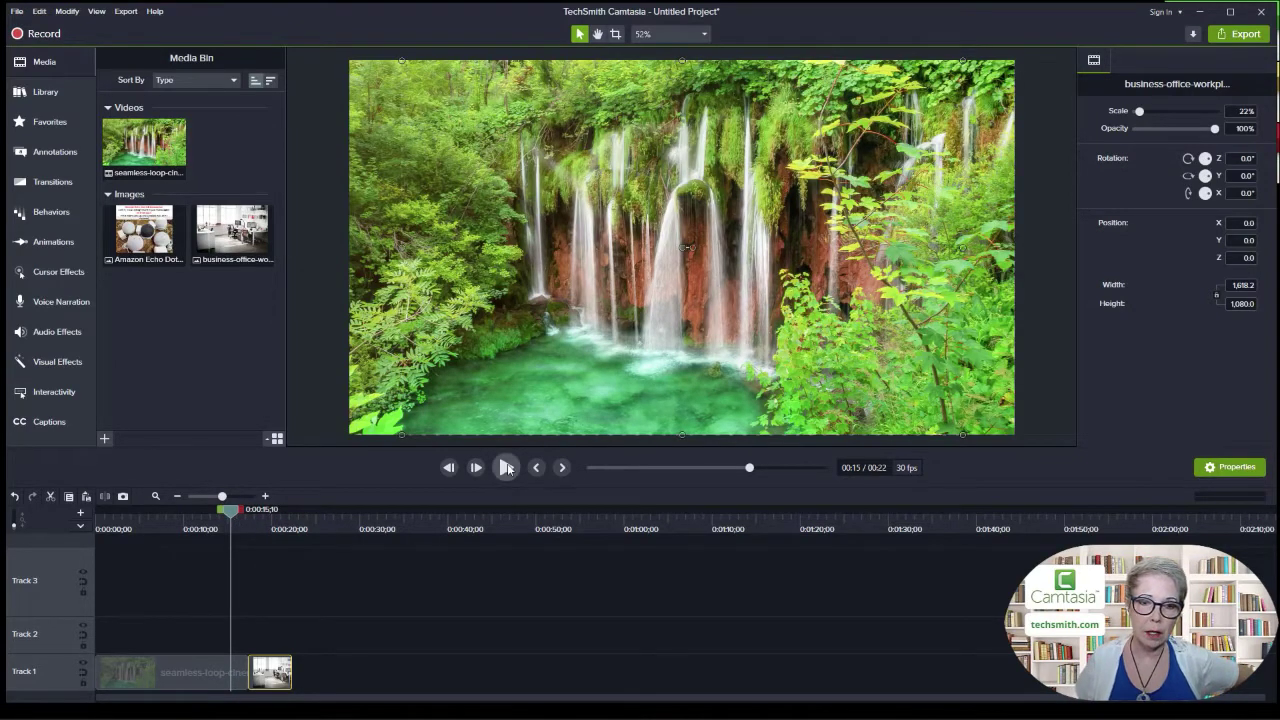
{"action": "left_click", "coordinate": [506, 467]}
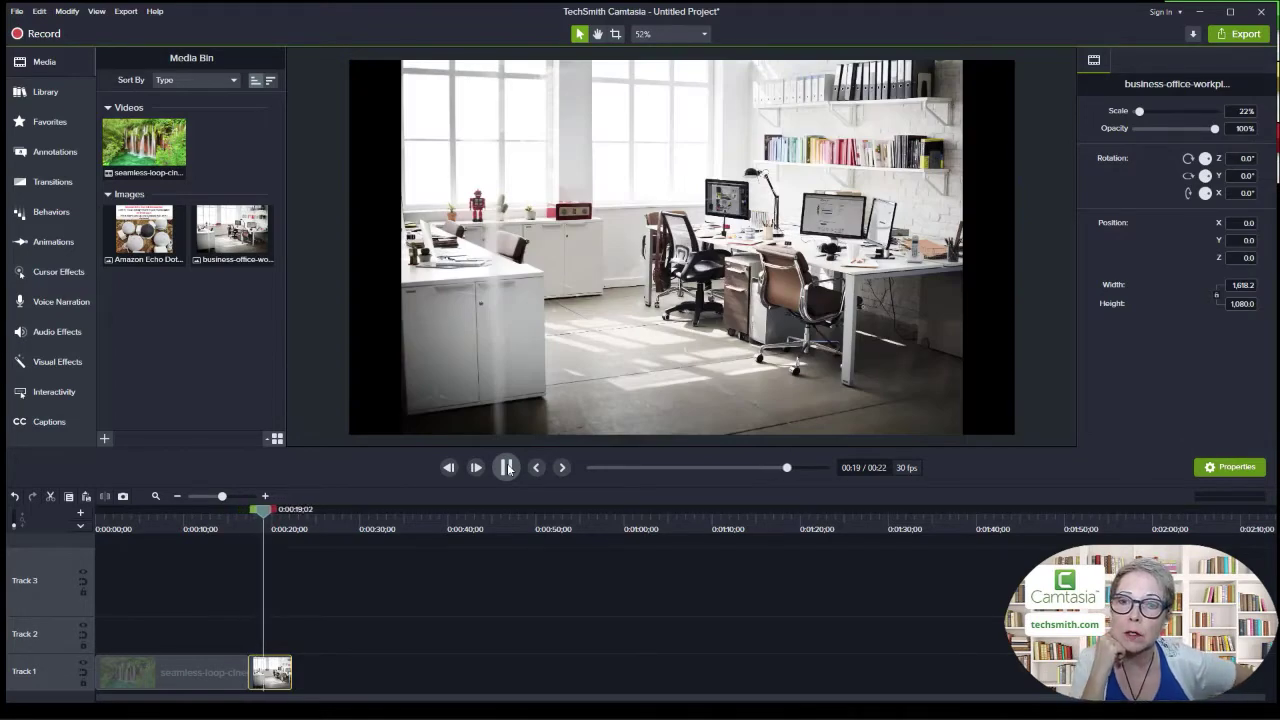
{"action": "left_click", "coordinate": [507, 467]}
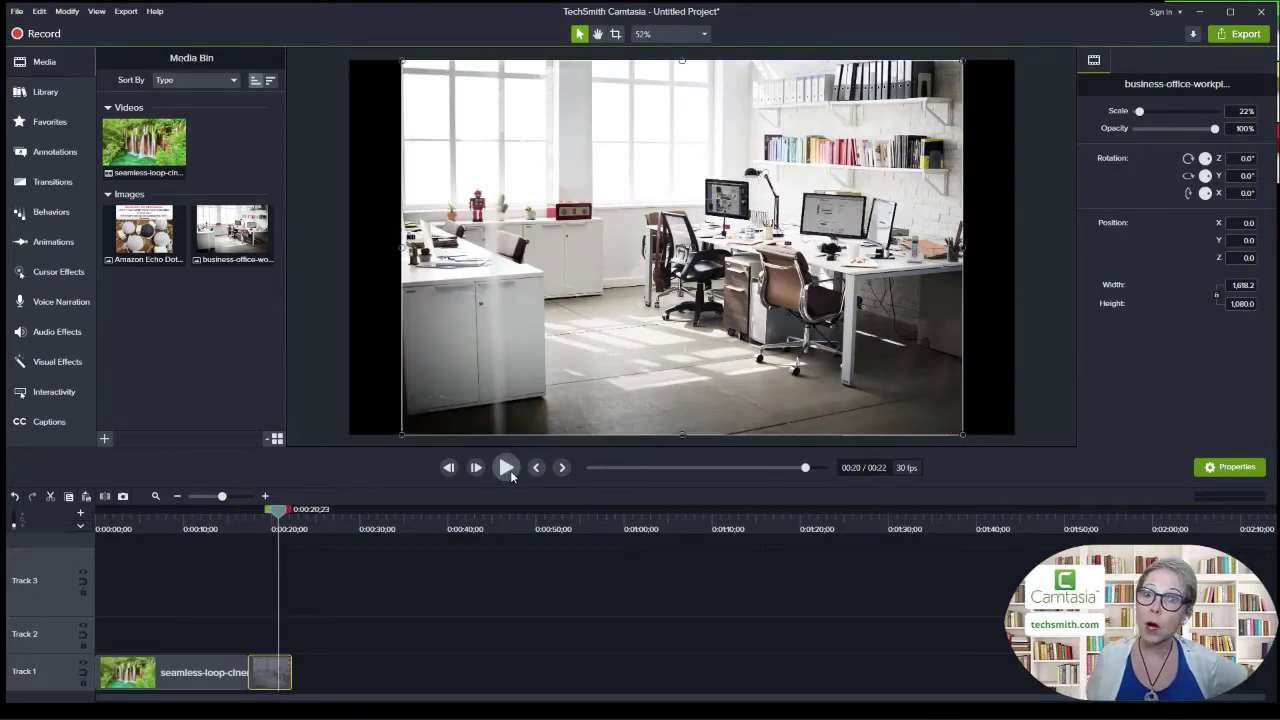
- Add a Bar Wipe transition between the waterfall clip and the office image, and play it back
{"action": "left_click", "coordinate": [52, 181]}
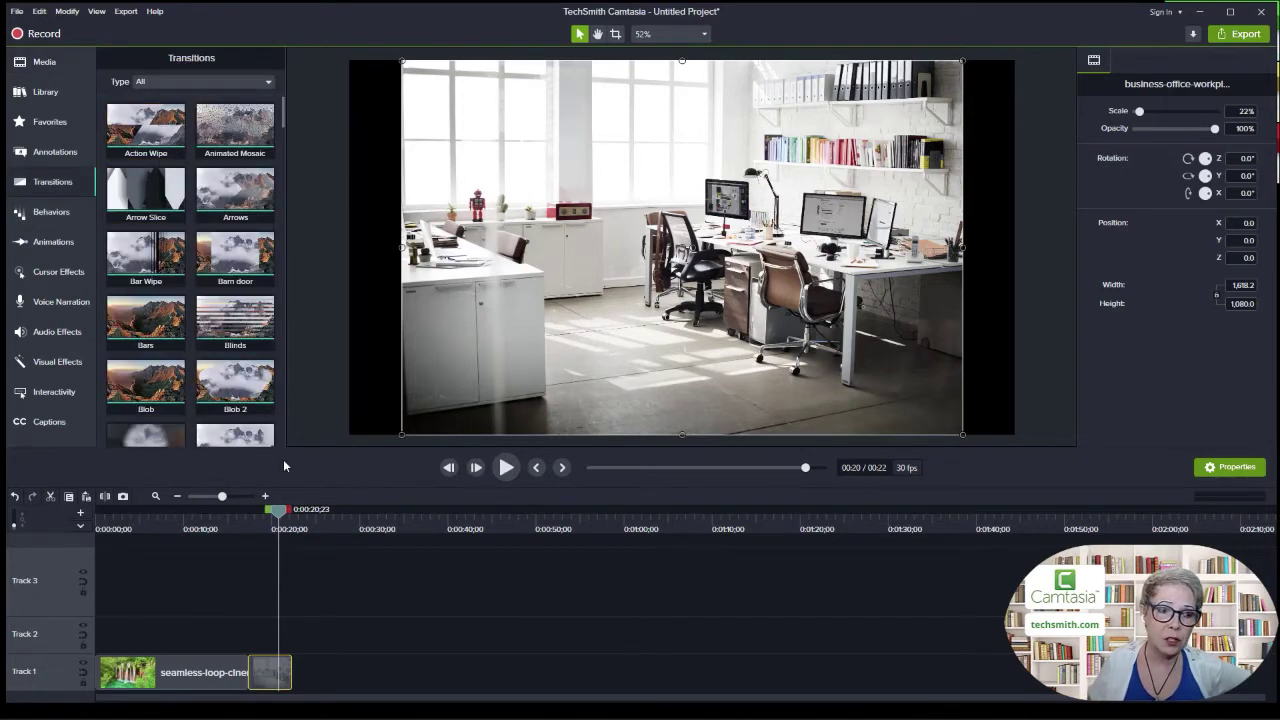
{"action": "left_click_drag", "start_coordinate": [277, 512], "coordinate": [200, 512]}
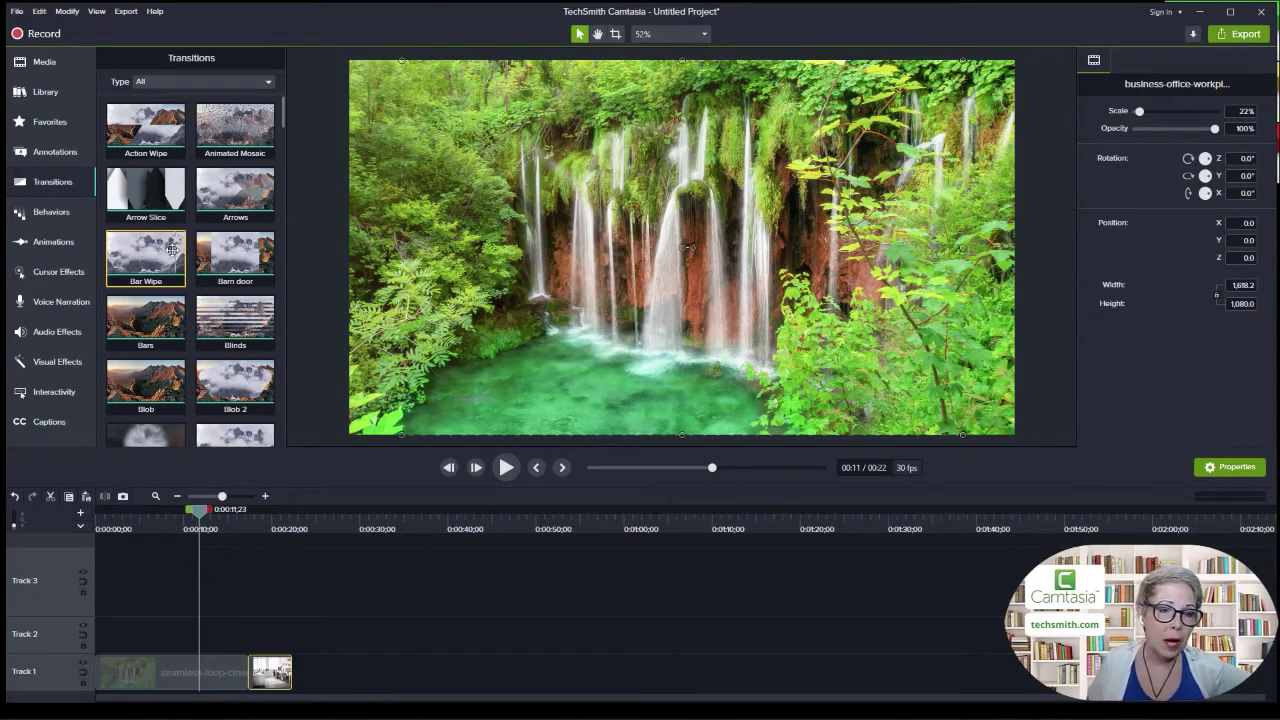
{"action": "left_click", "coordinate": [134, 320]}
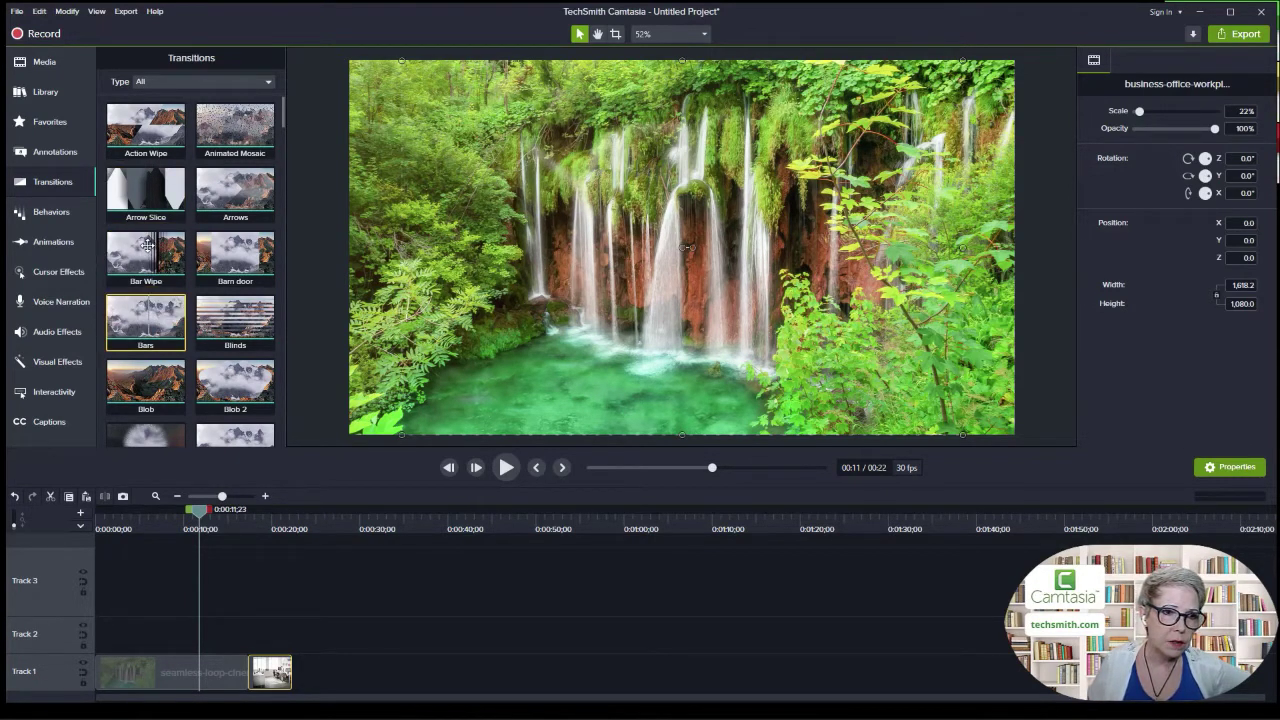
{"action": "left_click", "coordinate": [146, 245]}
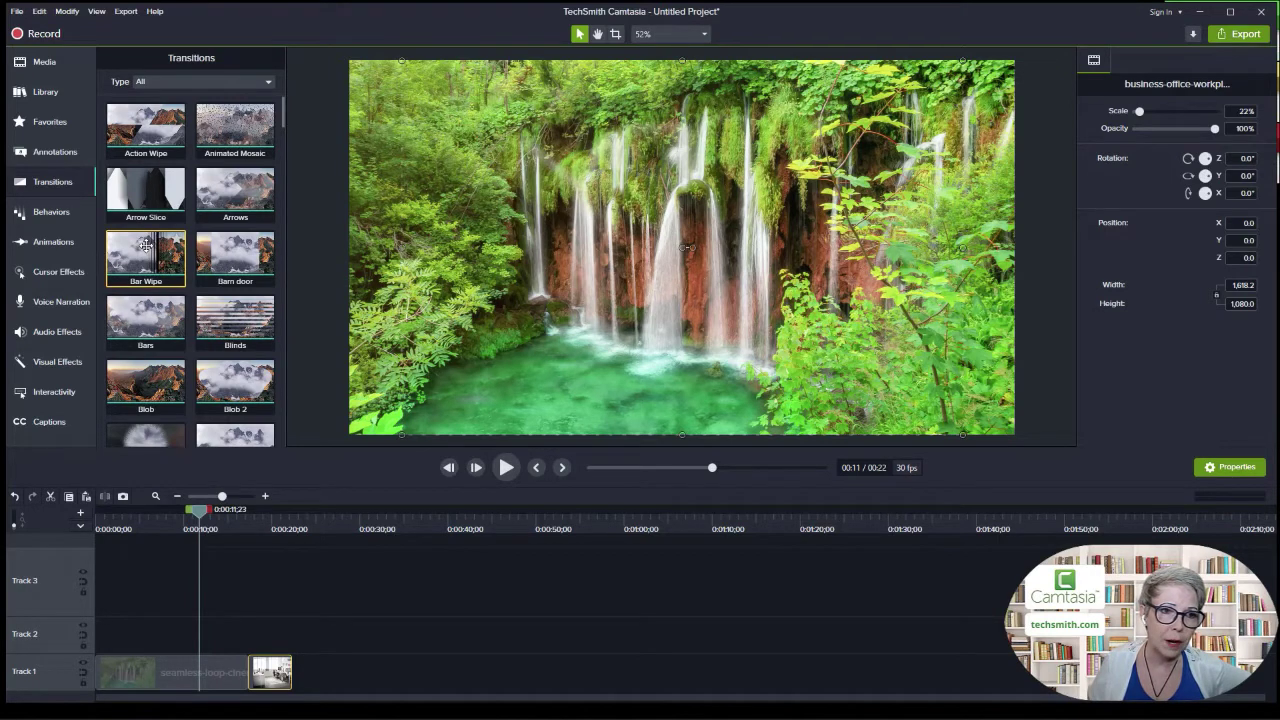
{"action": "left_click_drag", "start_coordinate": [146, 245], "coordinate": [247, 665]}
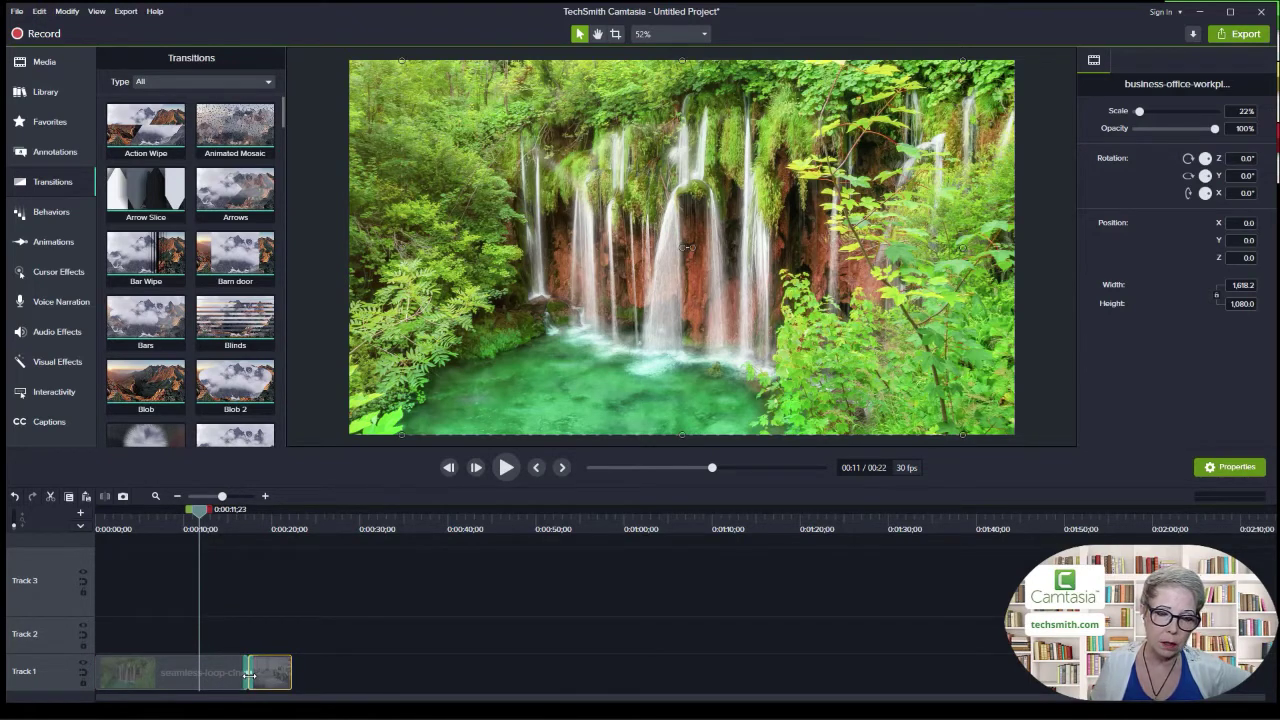
{"action": "left_click_drag", "start_coordinate": [199, 510], "coordinate": [232, 510]}
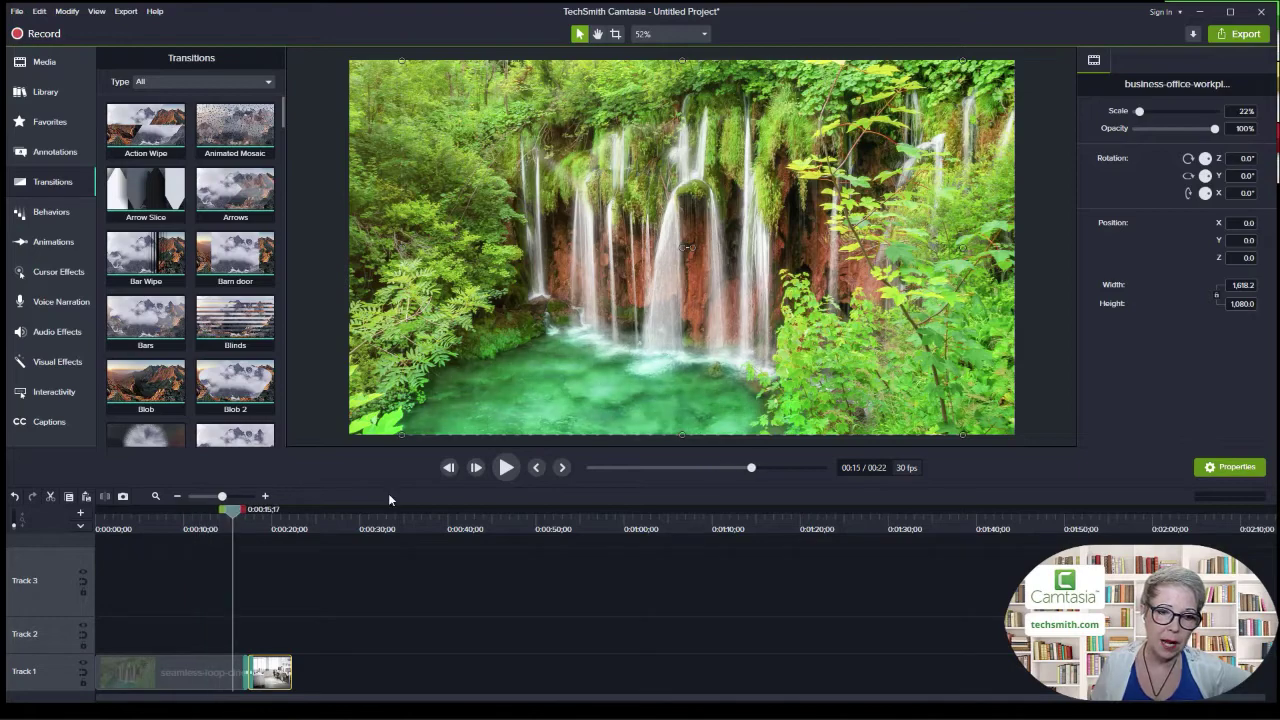
{"action": "left_click", "coordinate": [506, 468]}
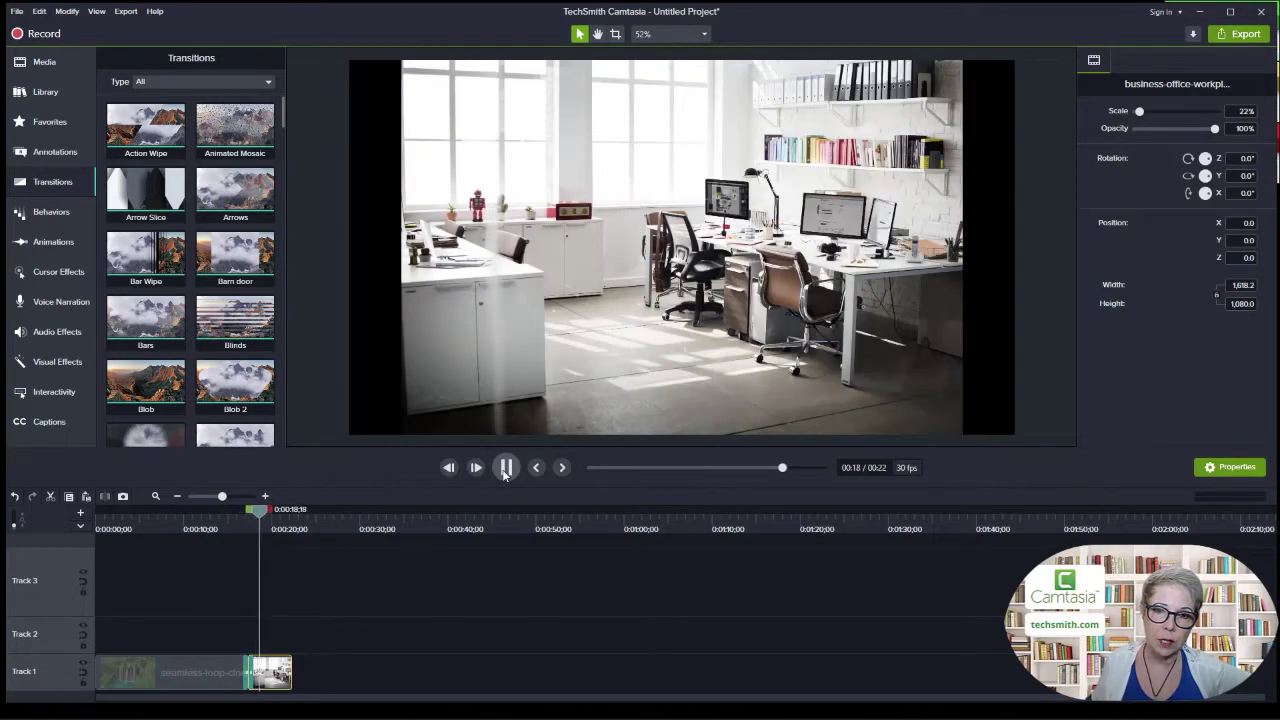
{"action": "left_click", "coordinate": [506, 468]}
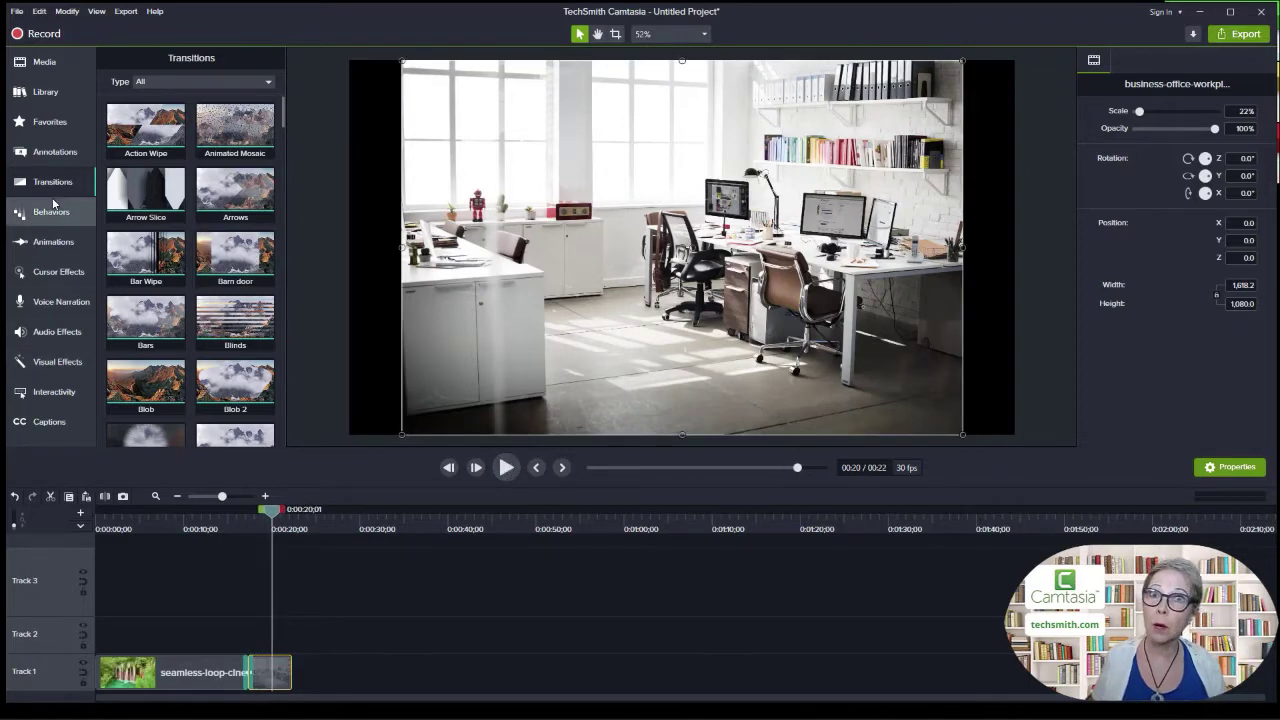
- Add the asweetfeeling music track from the library to the start of Track 2 and preview it with the video
{"action": "left_click", "coordinate": [44, 91]}
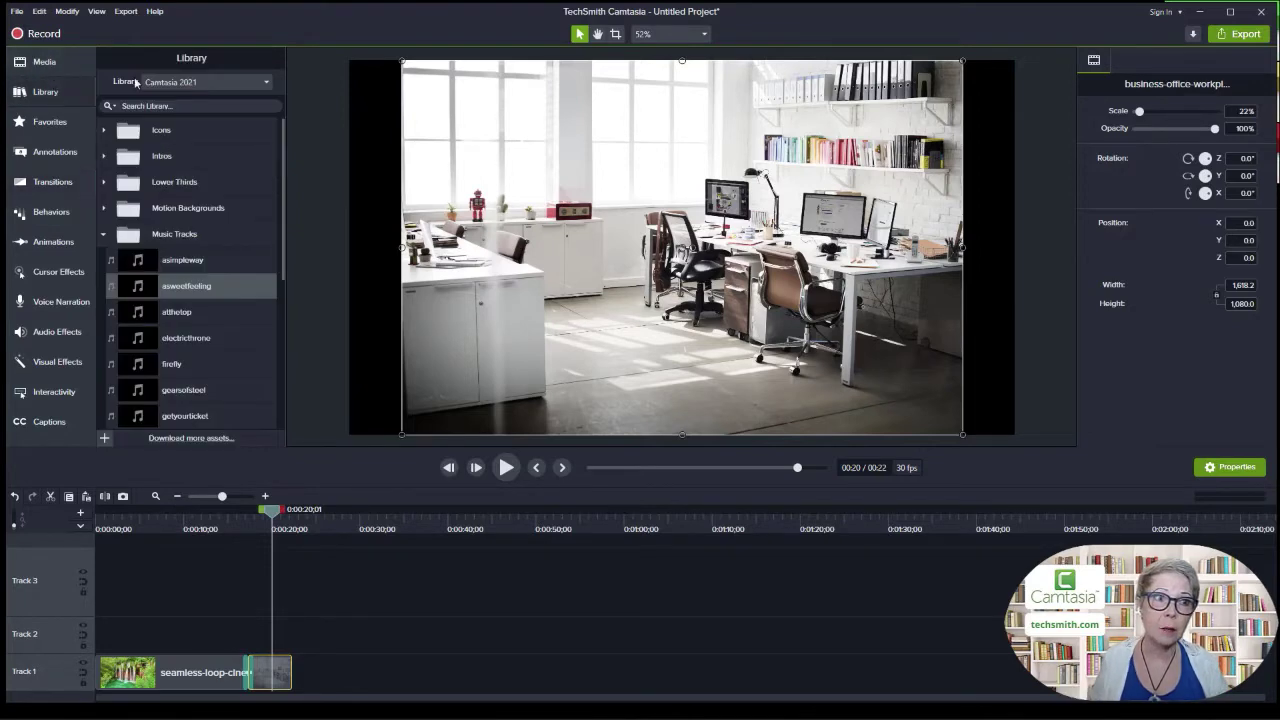
{"action": "left_click", "coordinate": [104, 234]}
{"action": "left_click", "coordinate": [104, 236]}
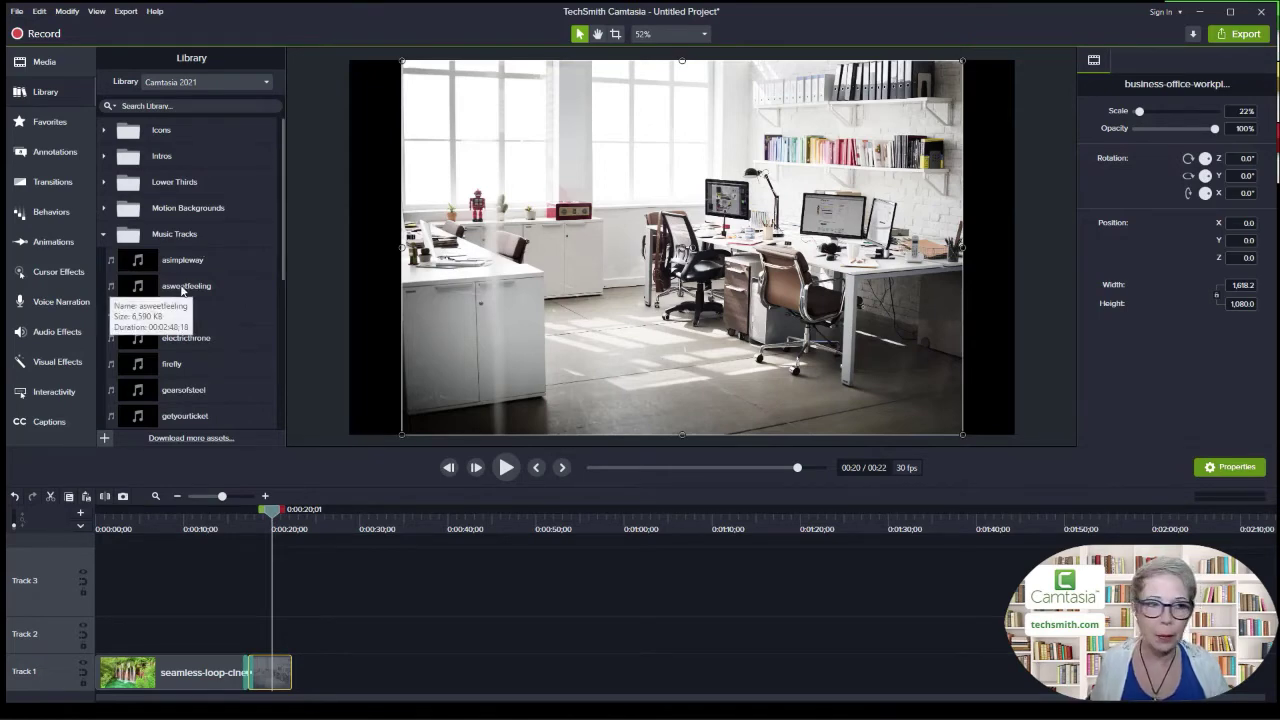
{"action": "left_click_drag", "start_coordinate": [183, 290], "coordinate": [90, 645]}
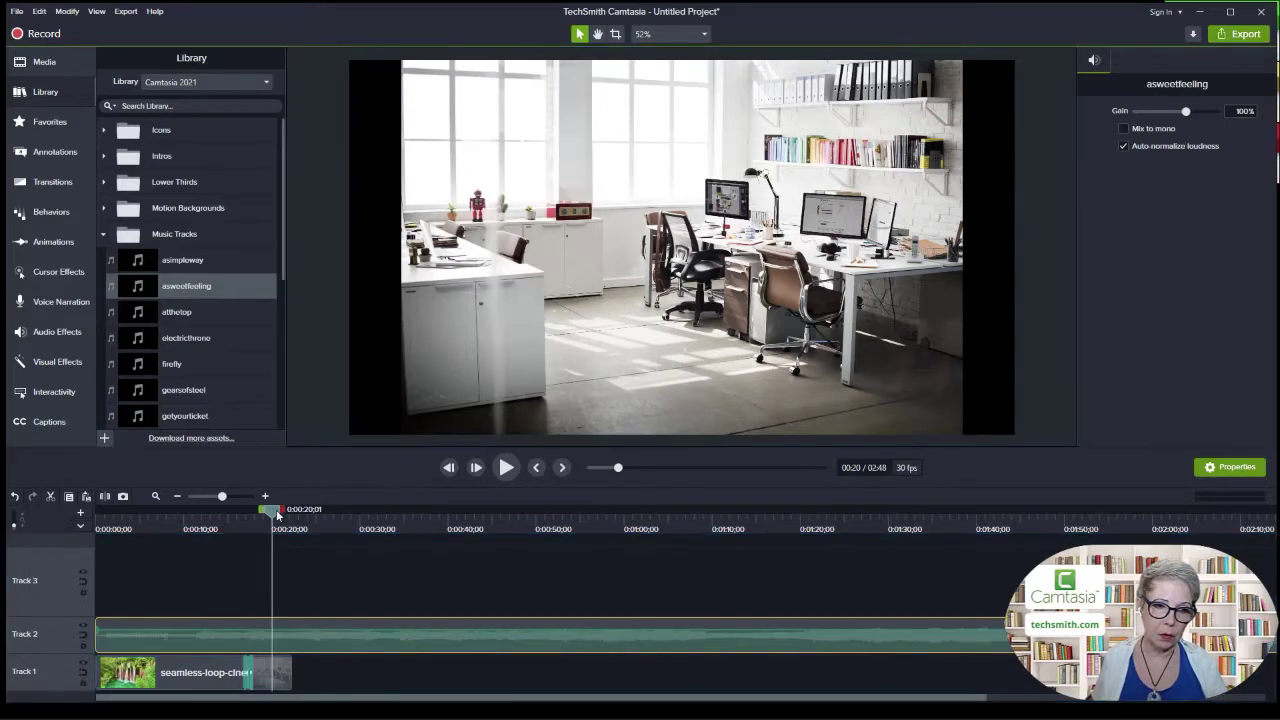
{"action": "left_click_drag", "start_coordinate": [278, 514], "coordinate": [116, 512]}
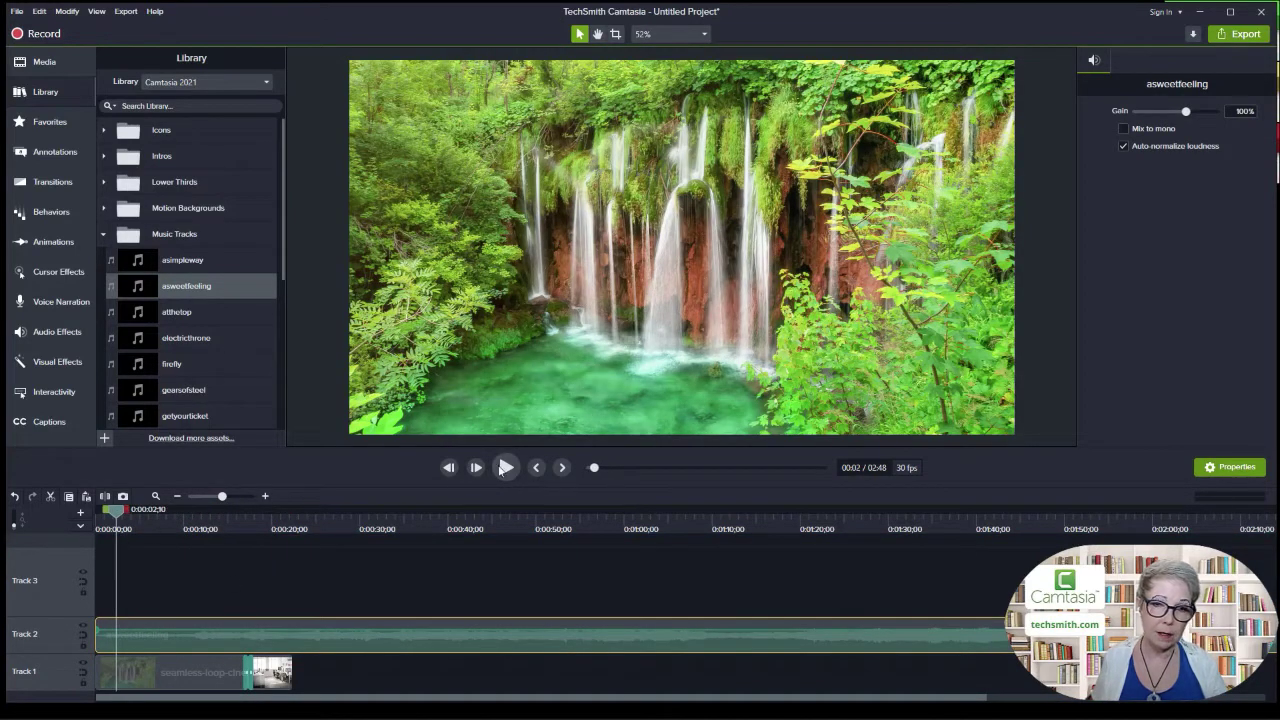
{"action": "left_click", "coordinate": [503, 468]}
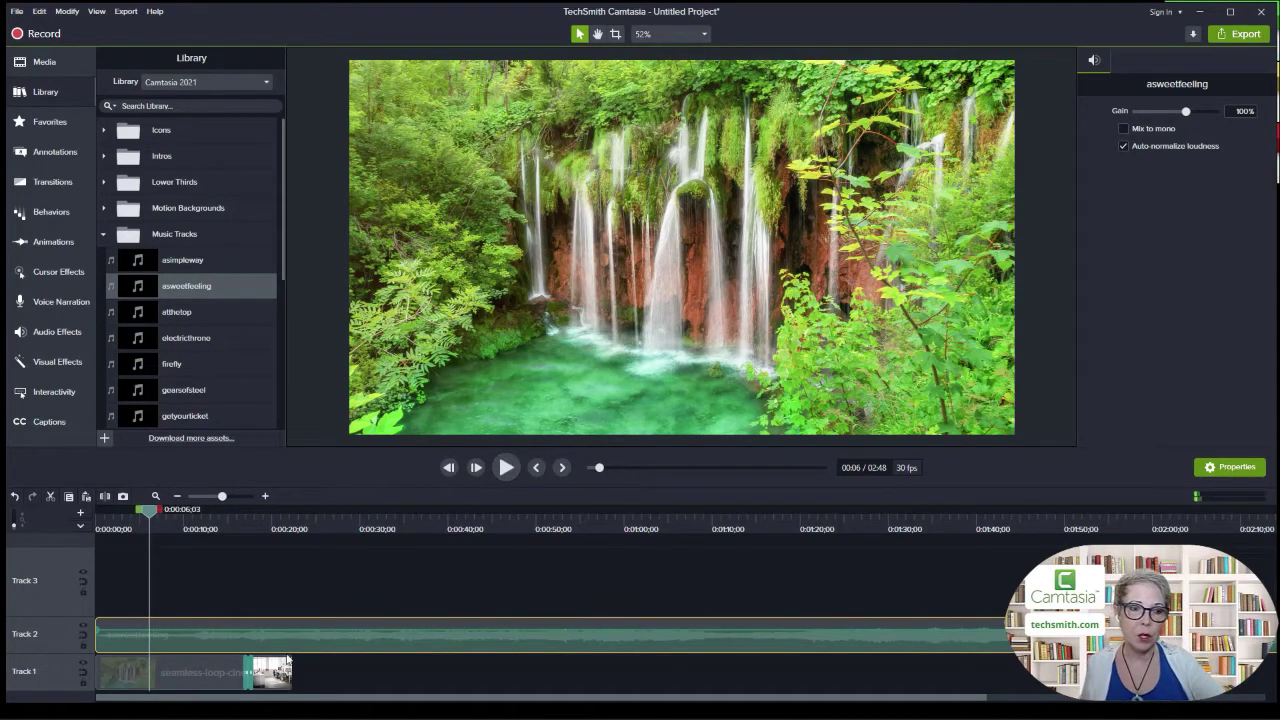
- Examine the properties of the waterfall clip and the office image
{"action": "left_click", "coordinate": [235, 672]}
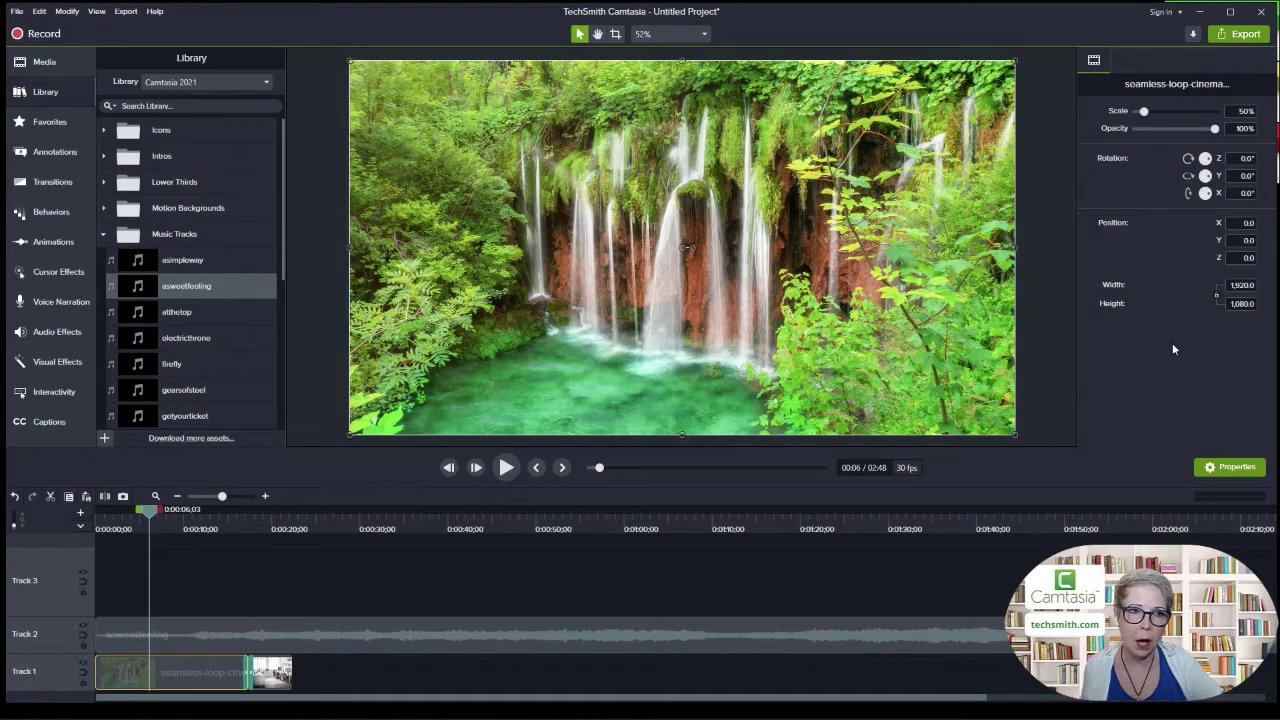
{"action": "left_click", "coordinate": [279, 673]}
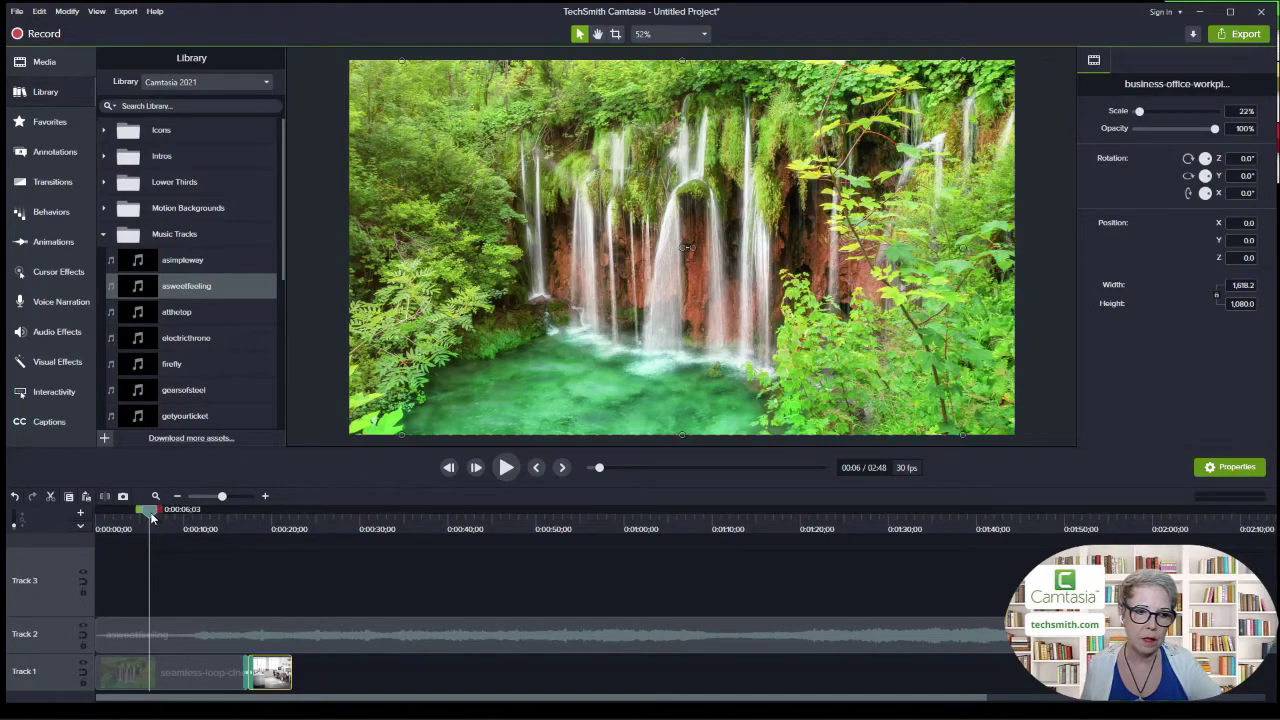
- Add a red arrow callout reading "Look here!" over the office image at about 19 seconds, shifted slightly left on the canvas
{"action": "left_click_drag", "start_coordinate": [152, 517], "coordinate": [266, 512]}
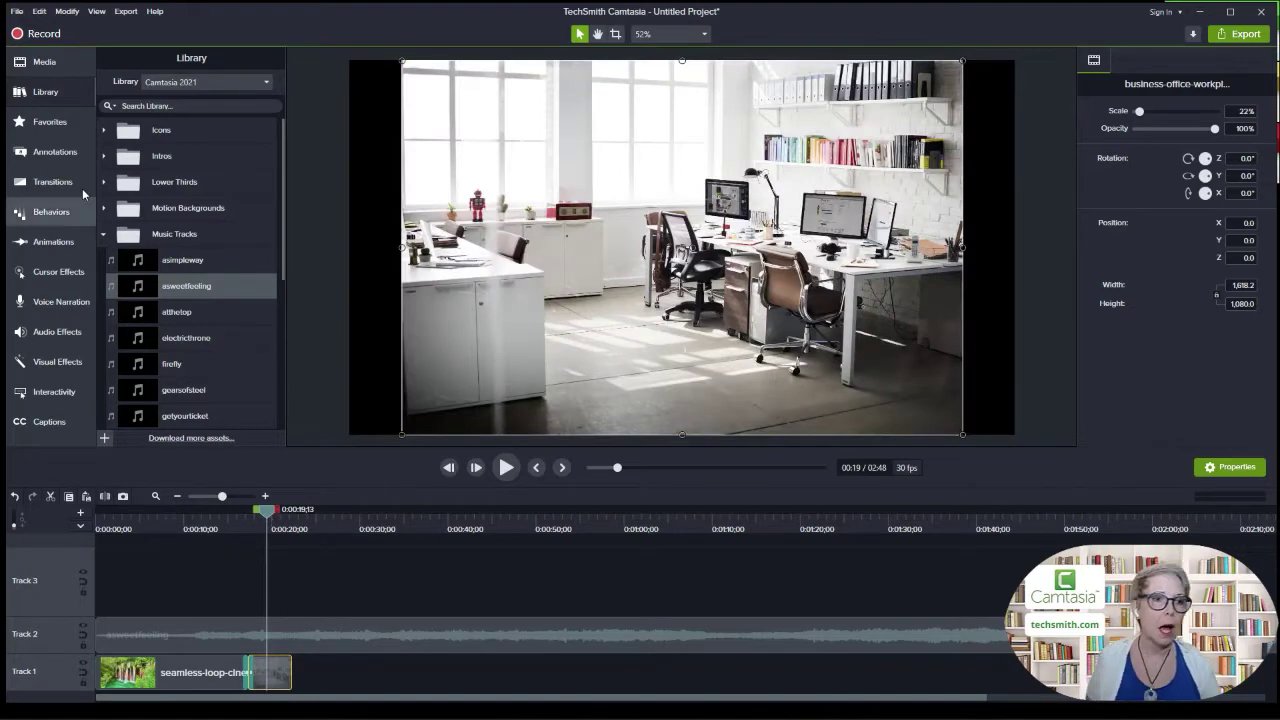
{"action": "left_click", "coordinate": [58, 152]}
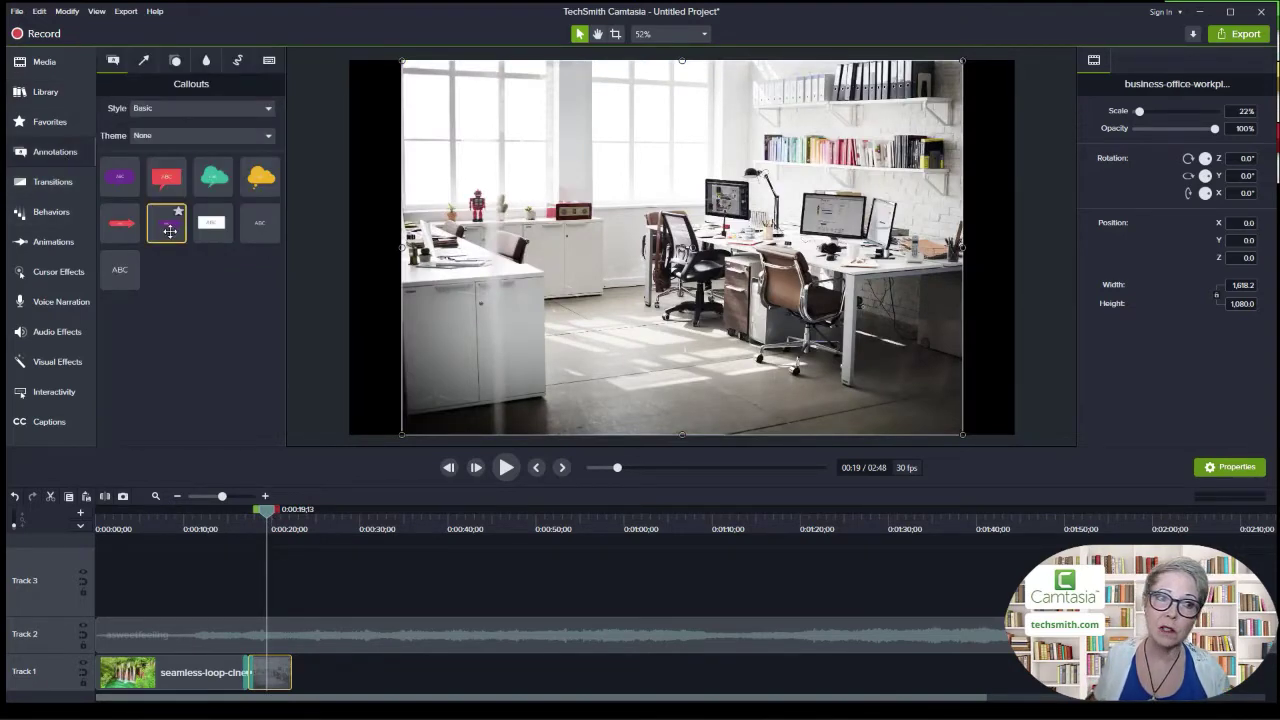
{"action": "left_click_drag", "start_coordinate": [120, 224], "coordinate": [567, 250]}
{"action": "double_click", "coordinate": [568, 247]}
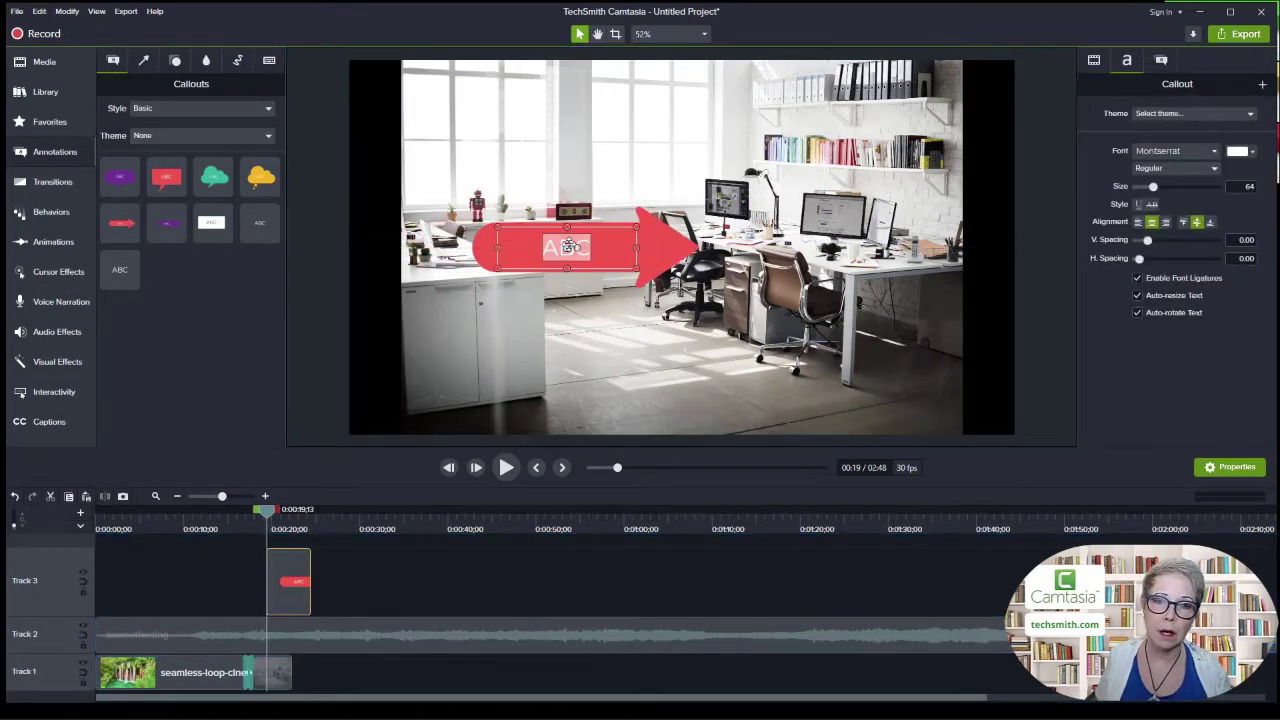
{"action": "type", "text": "Look here!"}
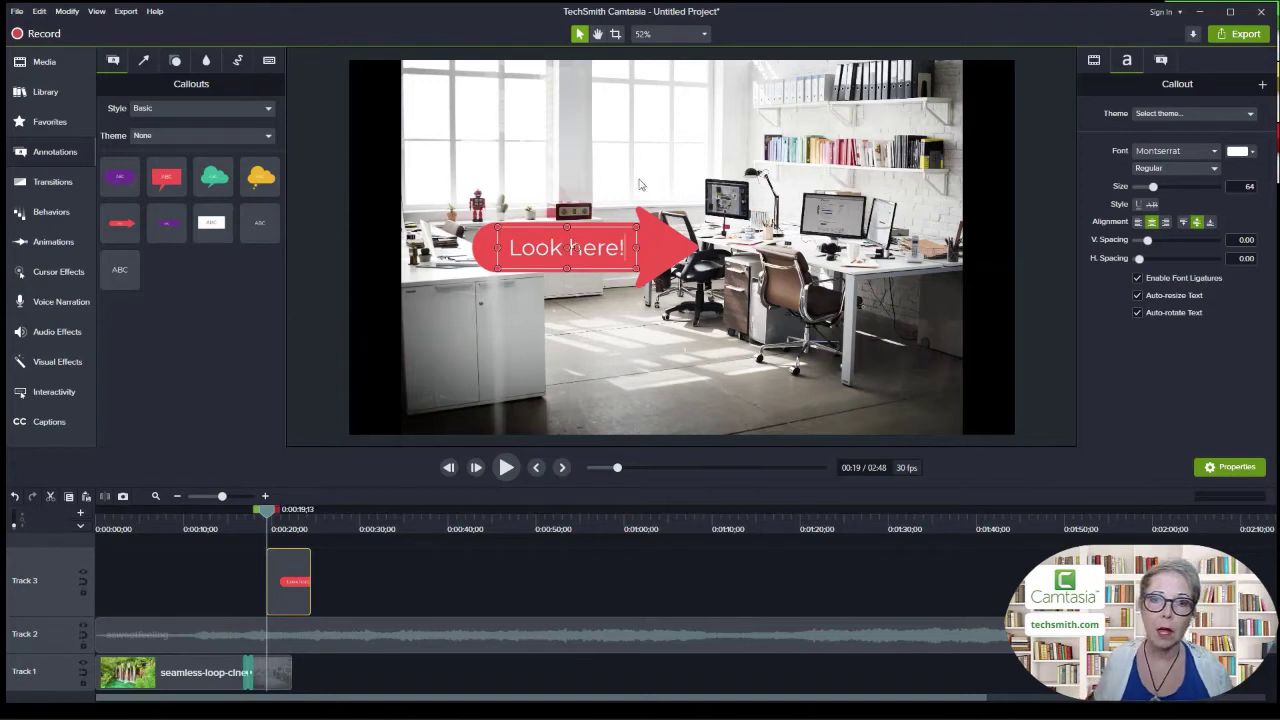
{"action": "left_click", "coordinate": [677, 159]}
{"action": "mouse_move", "coordinate": [645, 240]}
{"action": "left_mouse_down"}
{"action": "mouse_move", "coordinate": [640, 250]}
{"action": "mouse_move", "coordinate": [730, 305]}
{"action": "mouse_move", "coordinate": [659, 172]}
{"action": "mouse_move", "coordinate": [621, 242]}
{"action": "left_mouse_up"}
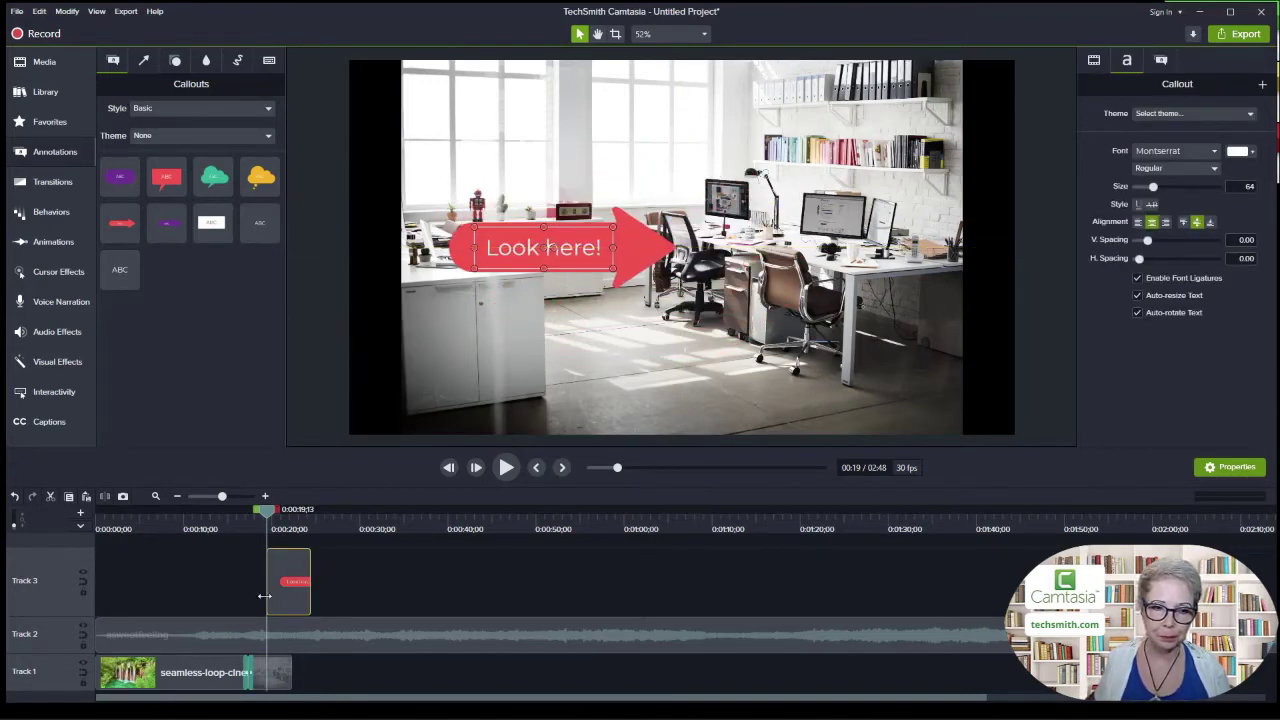
- Extend the arrow callout's start on Track 3 back to 0:00:17;21 and play back the result
{"action": "left_click_drag", "start_coordinate": [268, 512], "coordinate": [252, 518]}
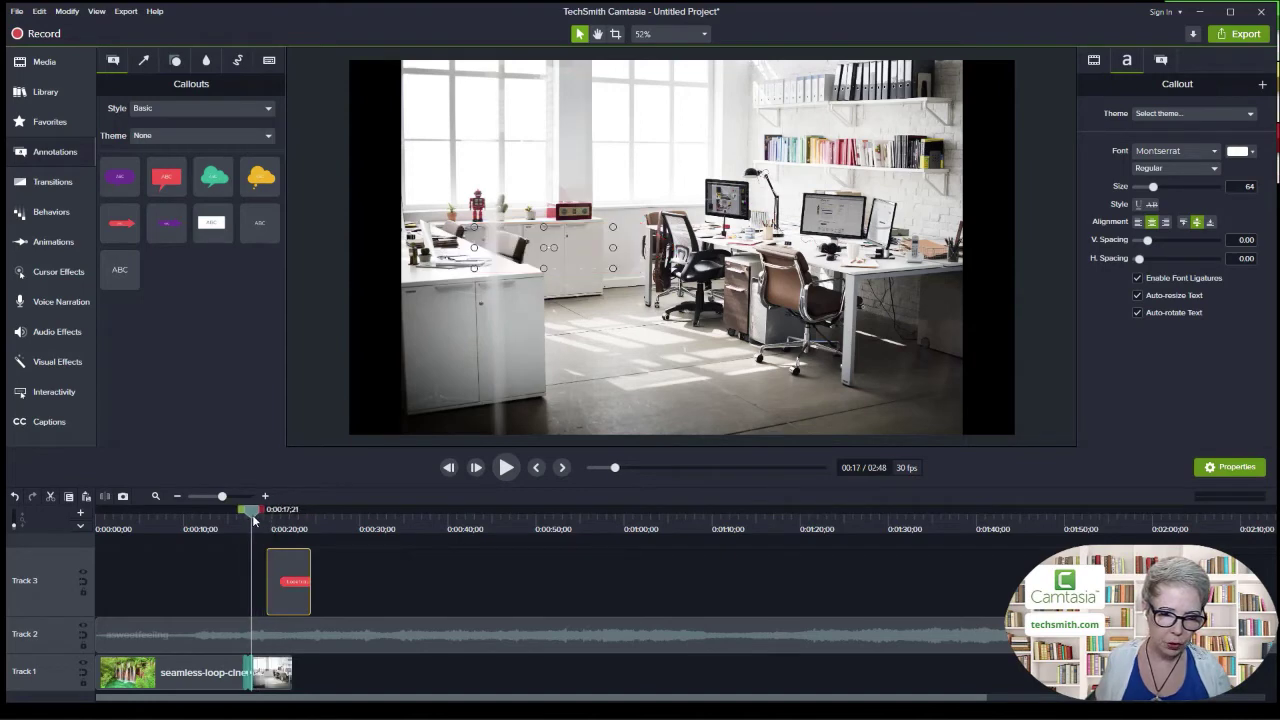
{"action": "left_click_drag", "start_coordinate": [270, 560], "coordinate": [236, 518]}
{"action": "left_click", "coordinate": [503, 468]}
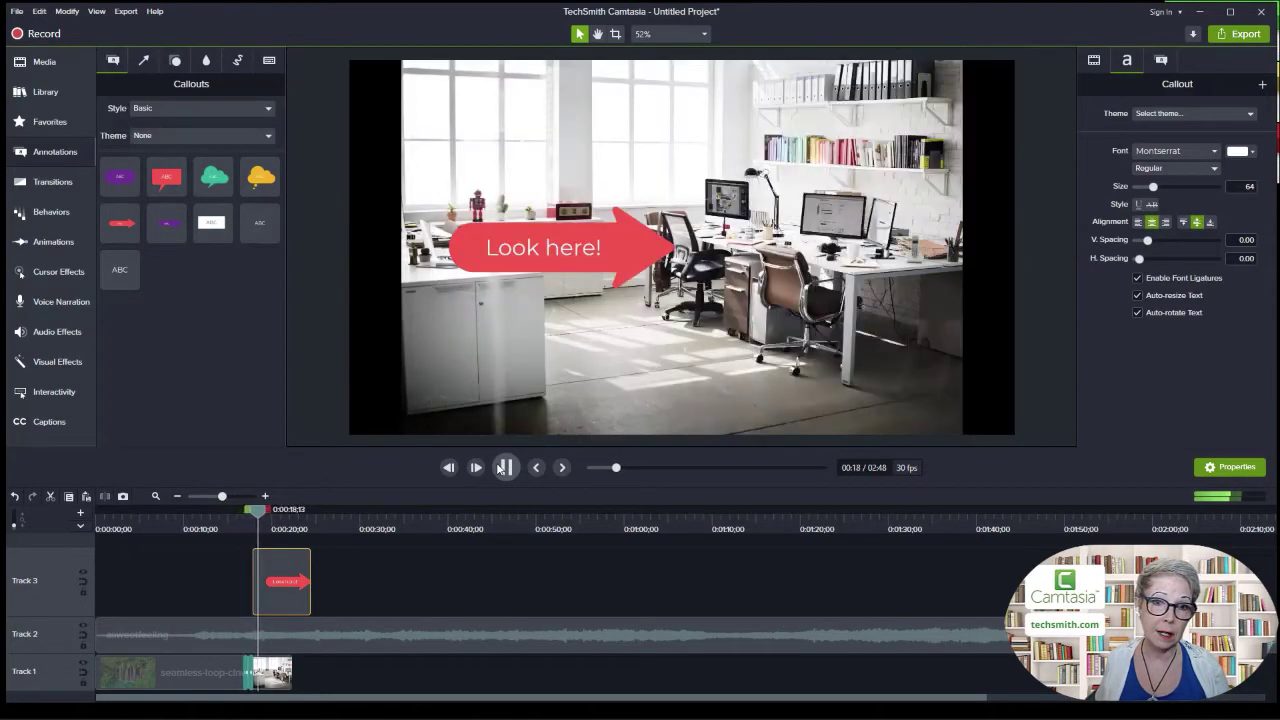
{"action": "left_click", "coordinate": [505, 468]}
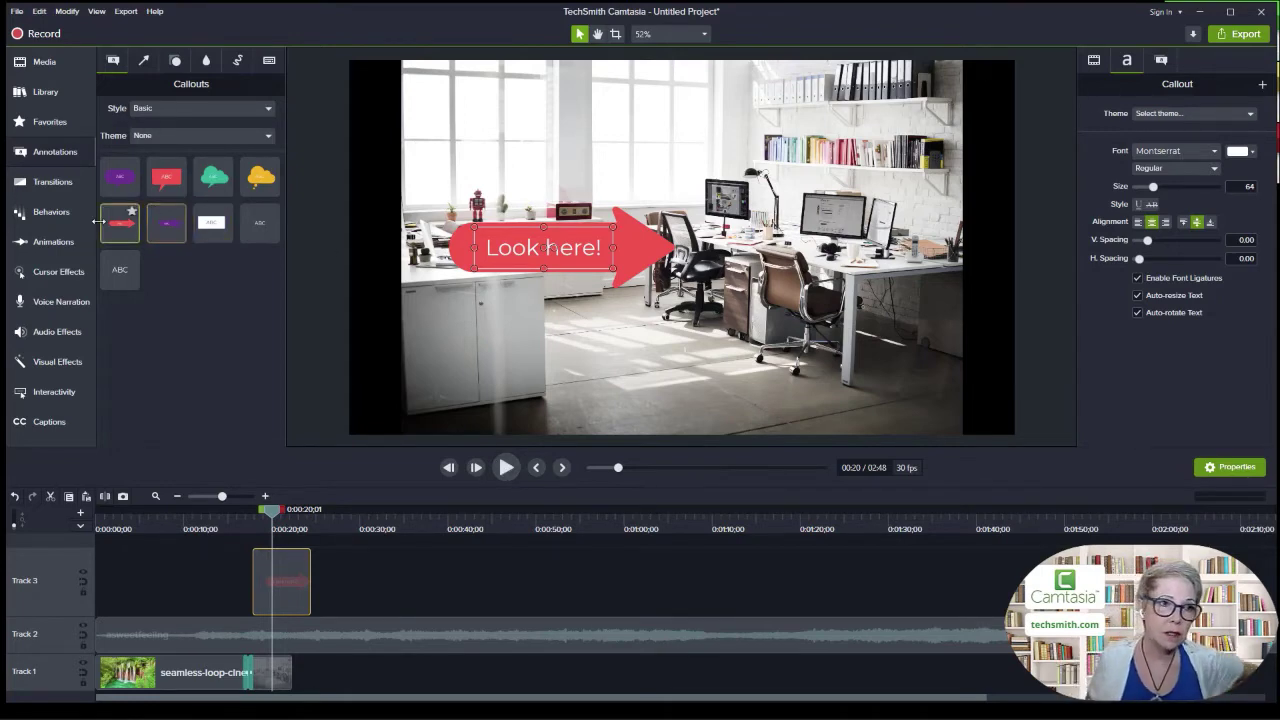
- Review the available transitions, behaviors and animation presets
{"action": "left_click", "coordinate": [60, 184]}
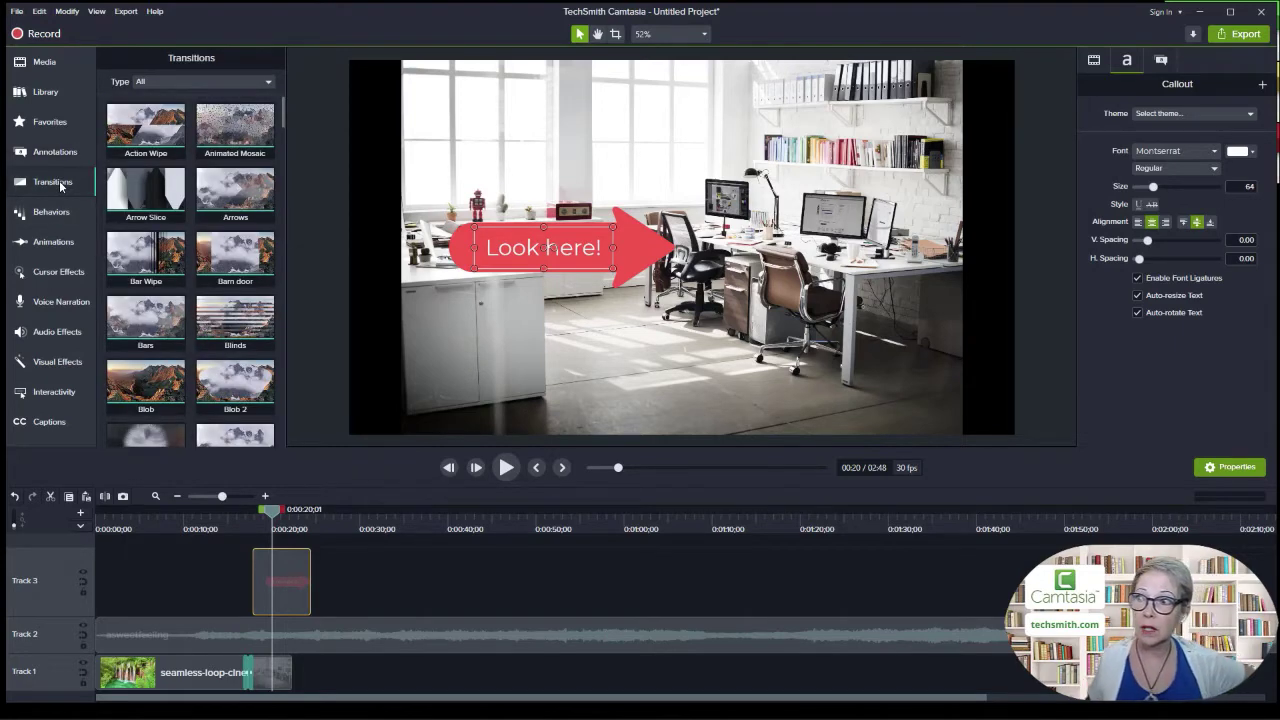
{"action": "left_click", "coordinate": [52, 214]}
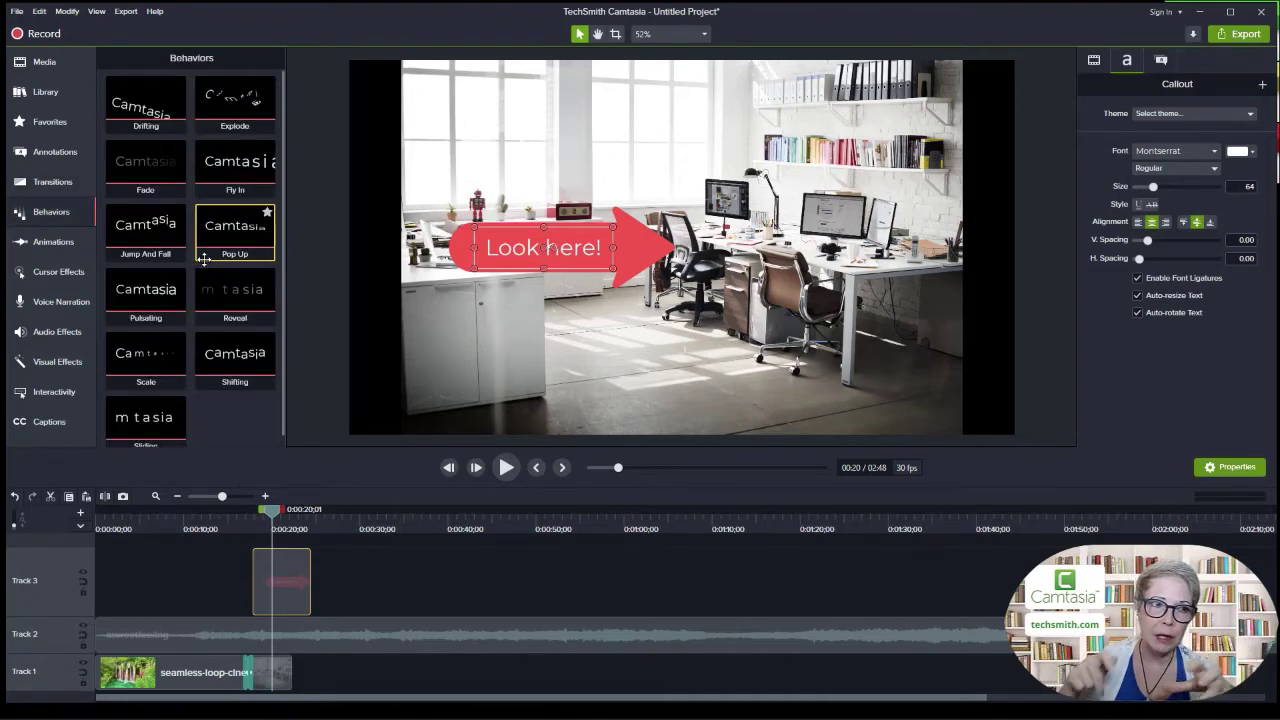
{"action": "left_click", "coordinate": [52, 244]}
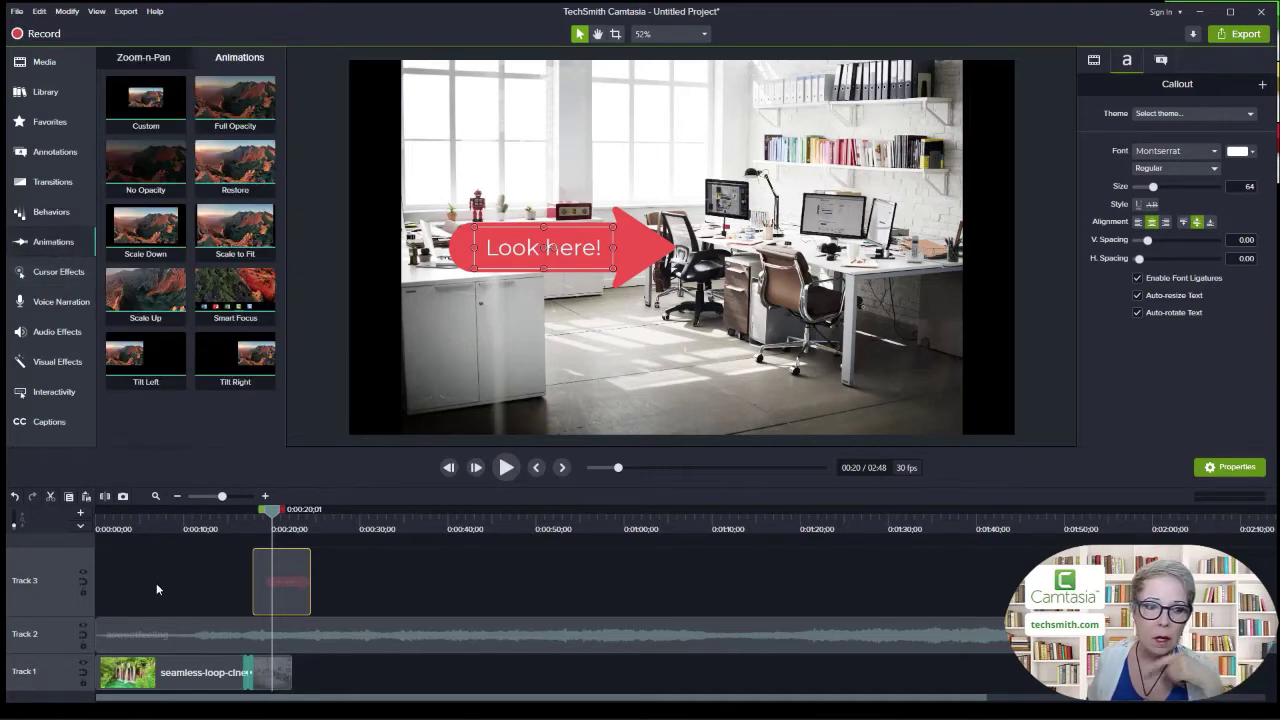
- Add a Zoom-n-Pan animation to the waterfall clip at 0:00:07;23, zooming to about 74% on the falls and pool at the bottom centre
{"action": "left_click_drag", "start_coordinate": [273, 515], "coordinate": [166, 519]}
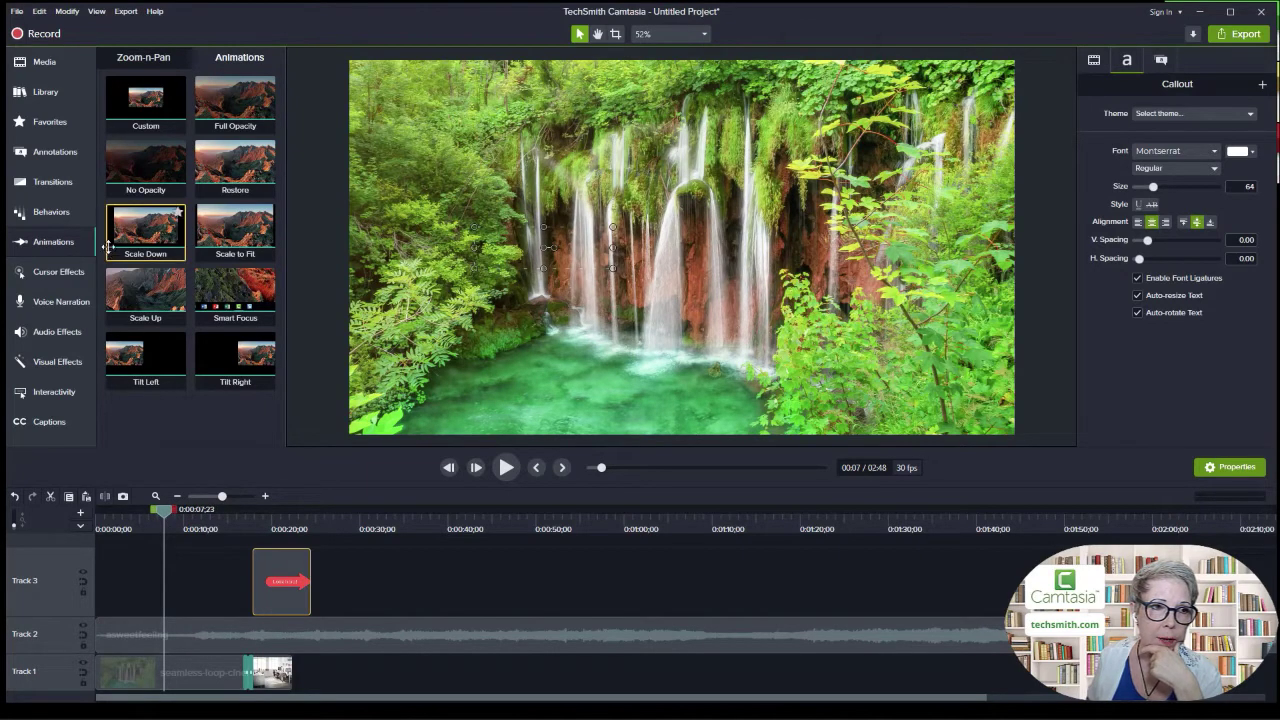
{"action": "left_click", "coordinate": [148, 61]}
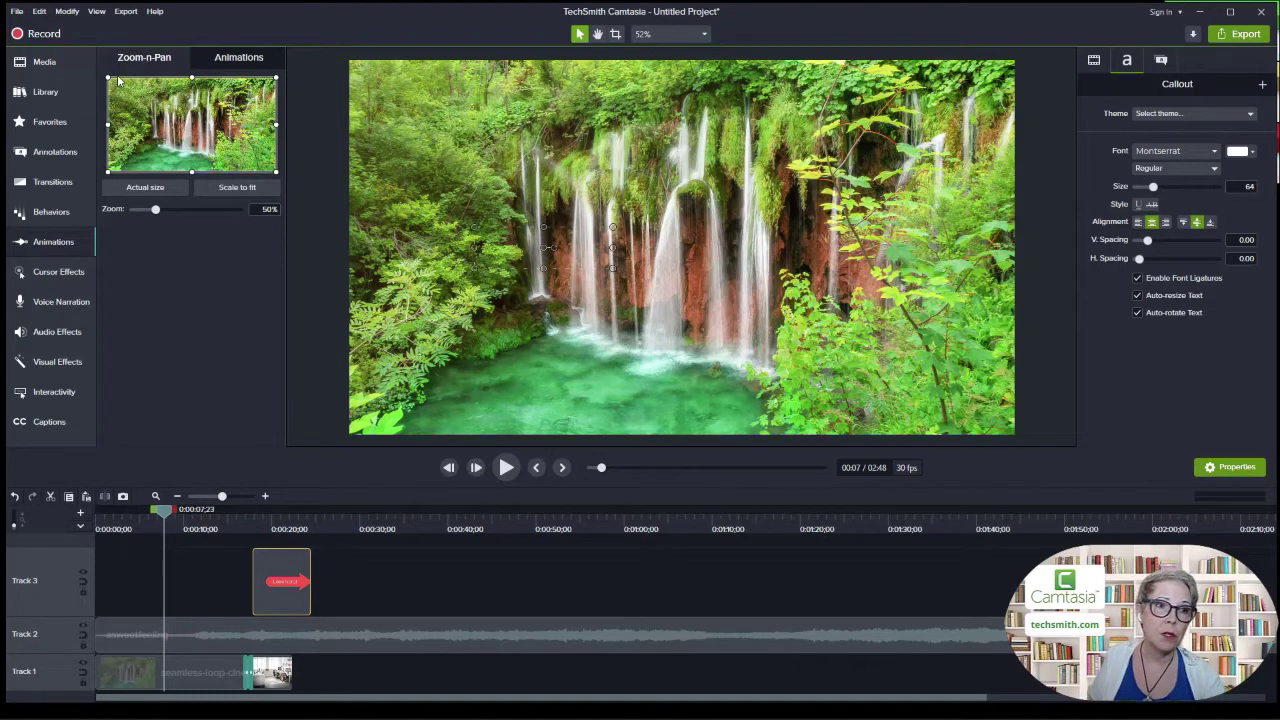
{"action": "left_click_drag", "start_coordinate": [107, 75], "coordinate": [143, 97]}
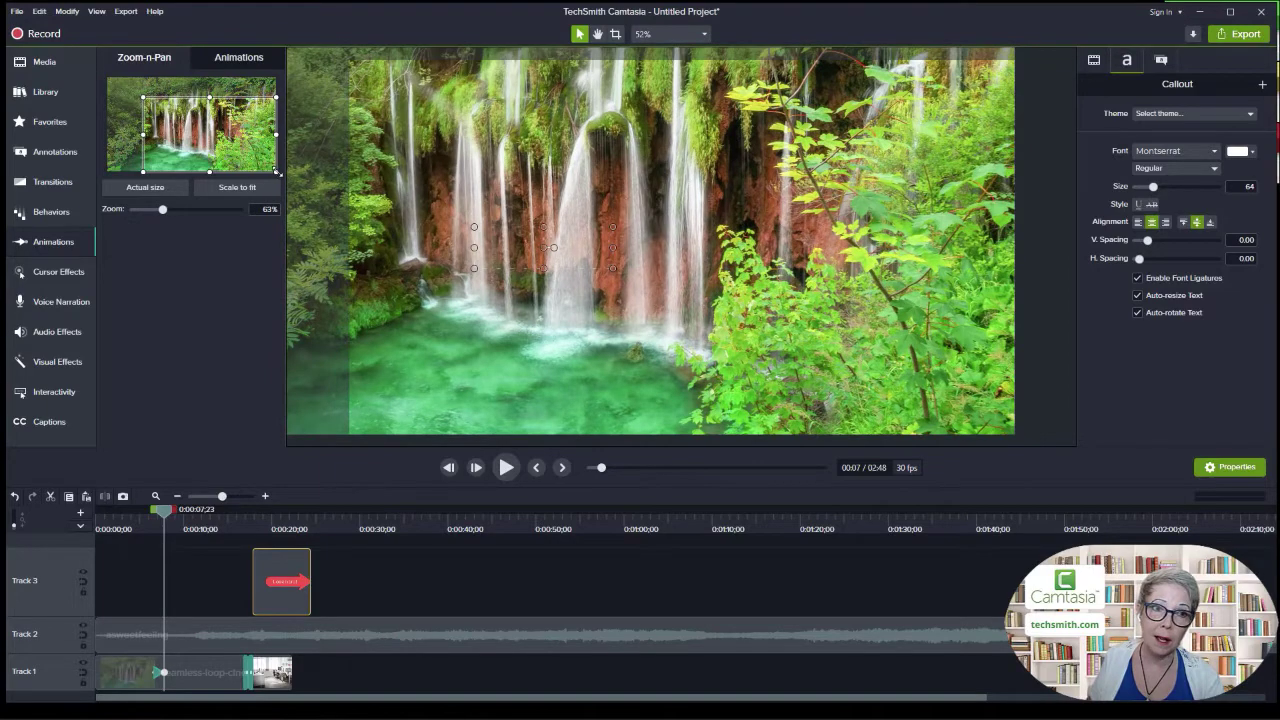
{"action": "left_click_drag", "start_coordinate": [277, 172], "coordinate": [262, 165]}
{"action": "left_click_drag", "start_coordinate": [224, 136], "coordinate": [206, 147]}
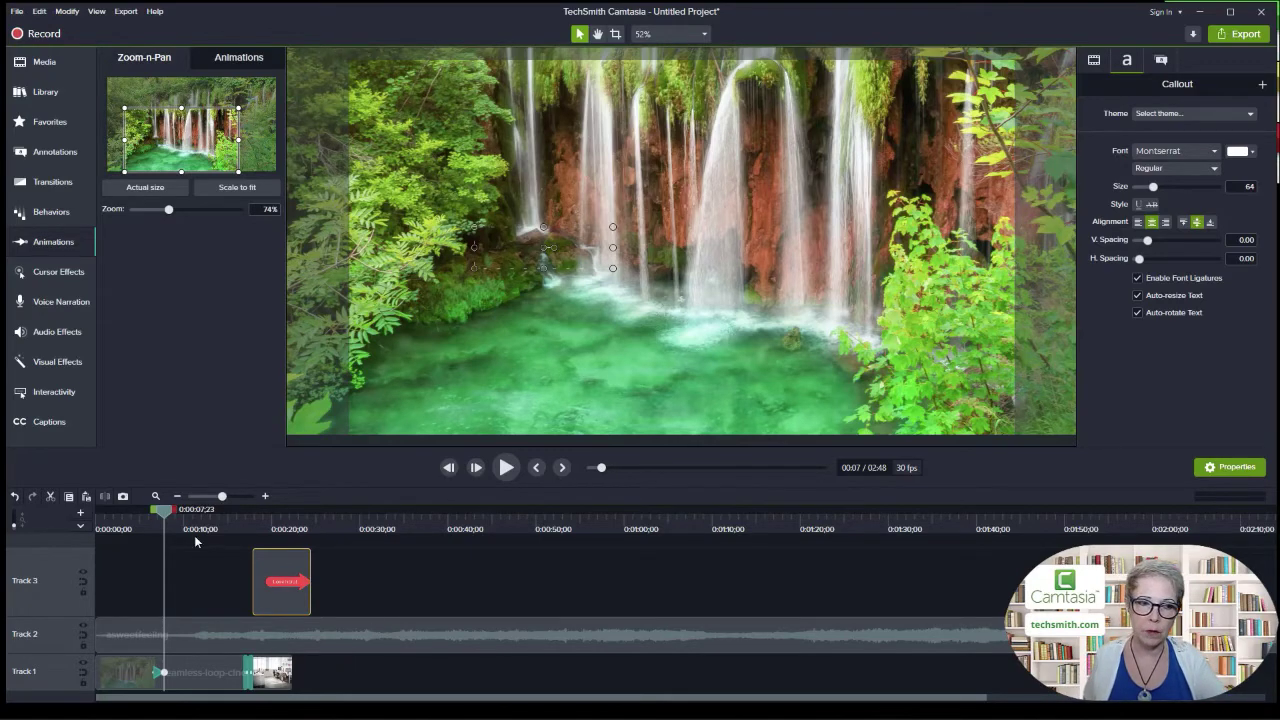
- Lengthen the zoom animation on the Track 1 waterfall clip to end at about 10 seconds and play it back
{"action": "left_click_drag", "start_coordinate": [163, 672], "coordinate": [181, 672]}
{"action": "left_click_drag", "start_coordinate": [181, 512], "coordinate": [135, 512]}
{"action": "left_click", "coordinate": [505, 476]}
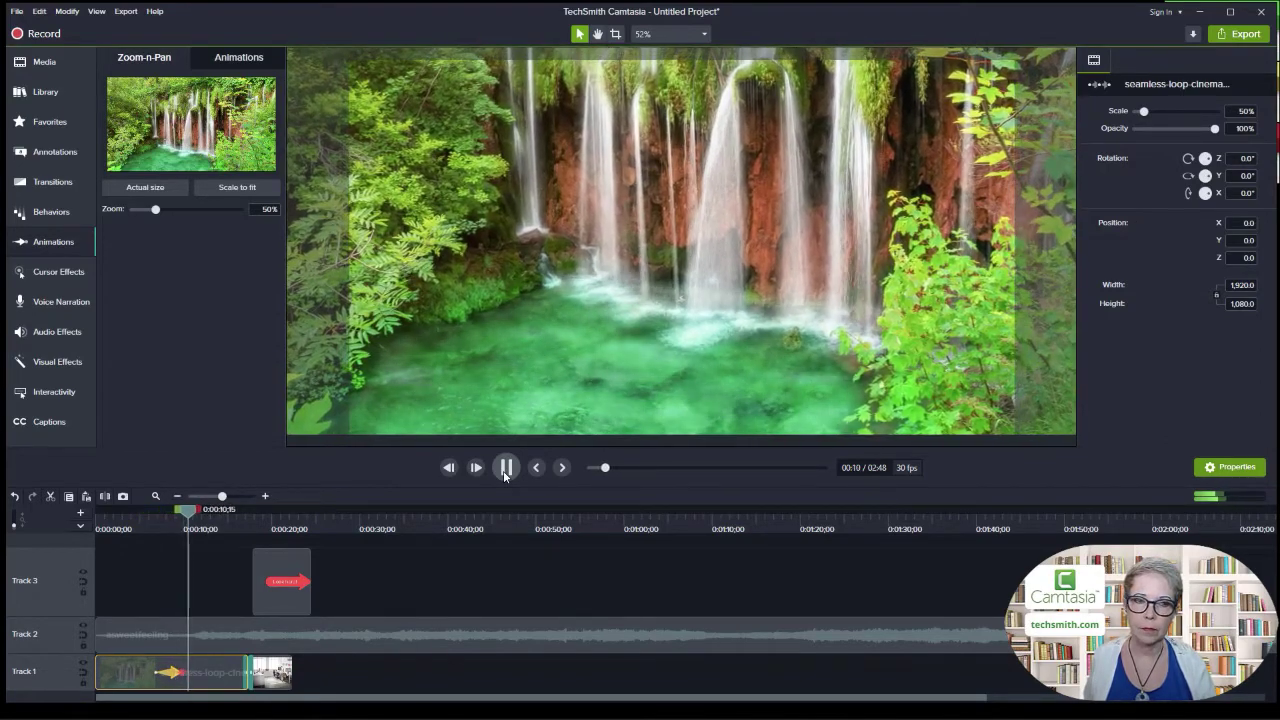
{"action": "left_click", "coordinate": [506, 467]}
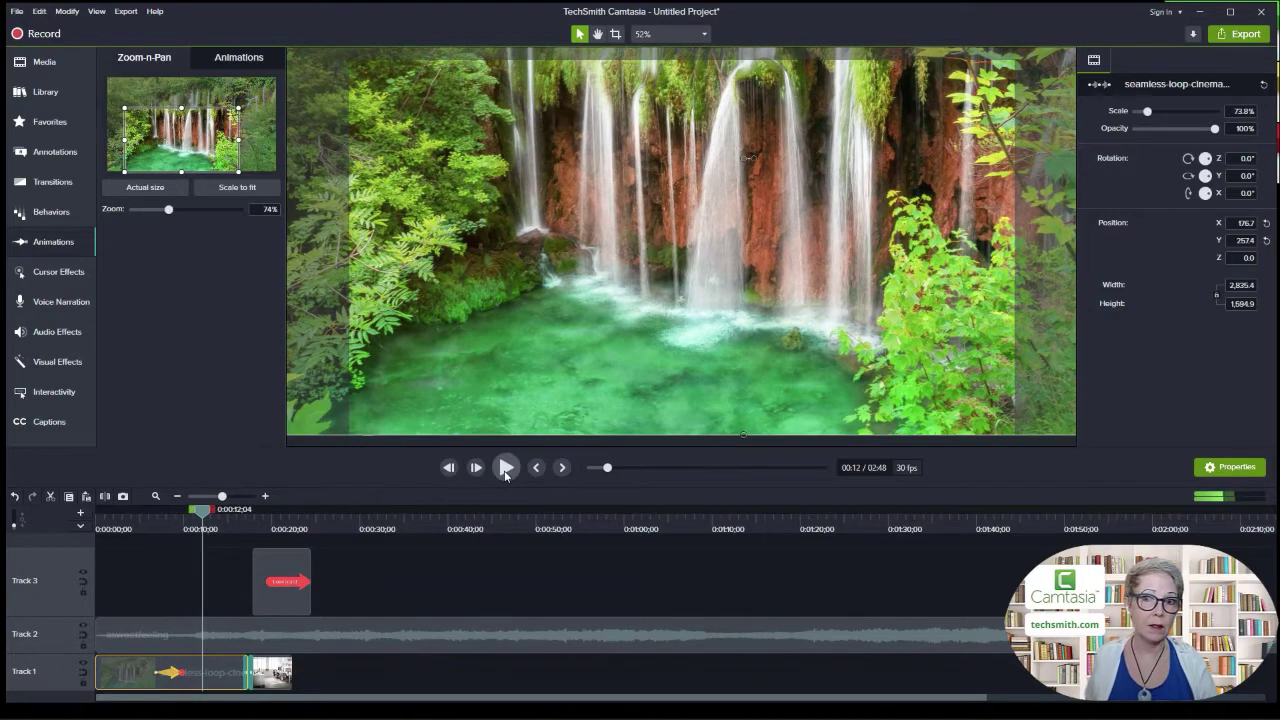
- Review the cursor effects, voice narration settings, audio effects and visual effects
{"action": "left_click", "coordinate": [79, 272]}
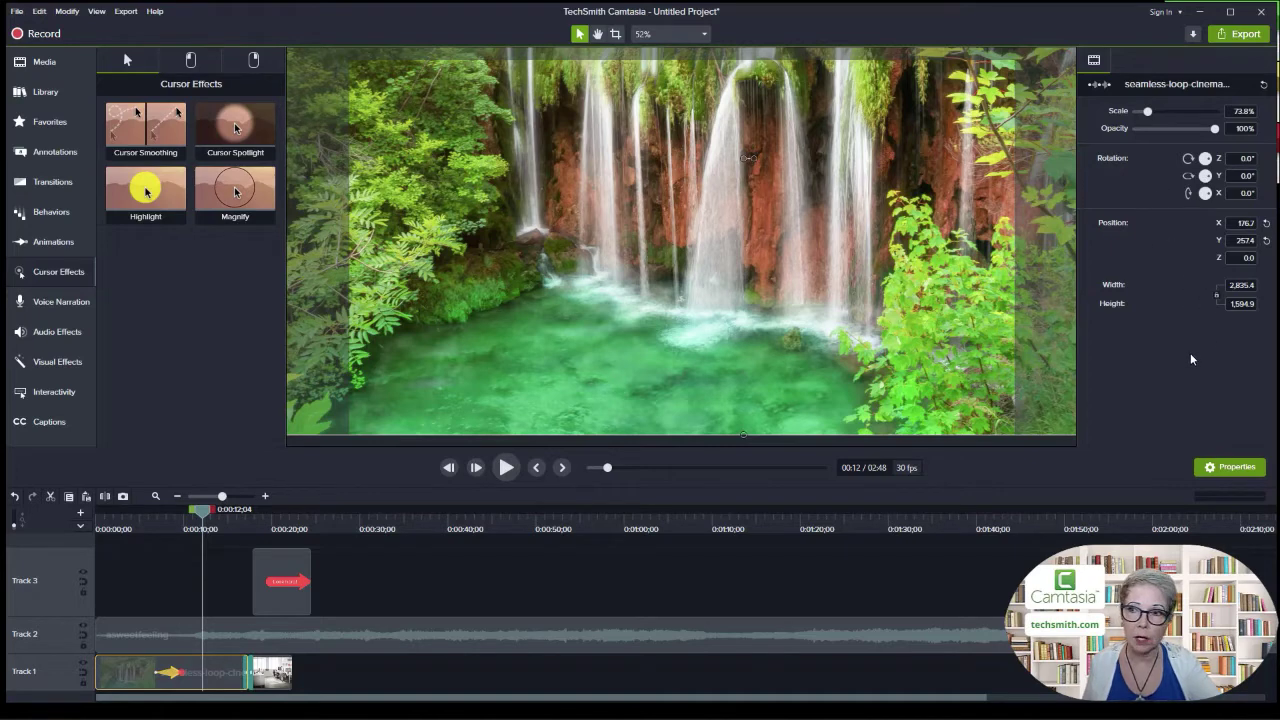
{"action": "left_click", "coordinate": [50, 304]}
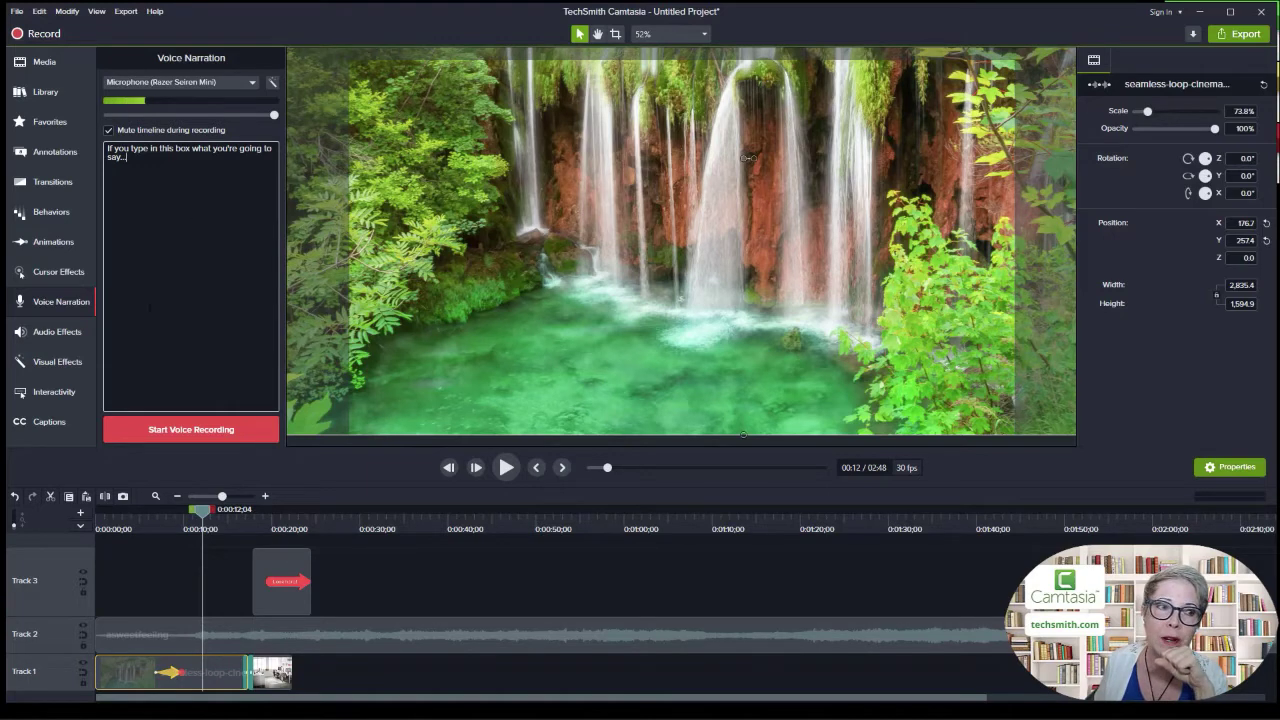
{"action": "left_click", "coordinate": [53, 338]}
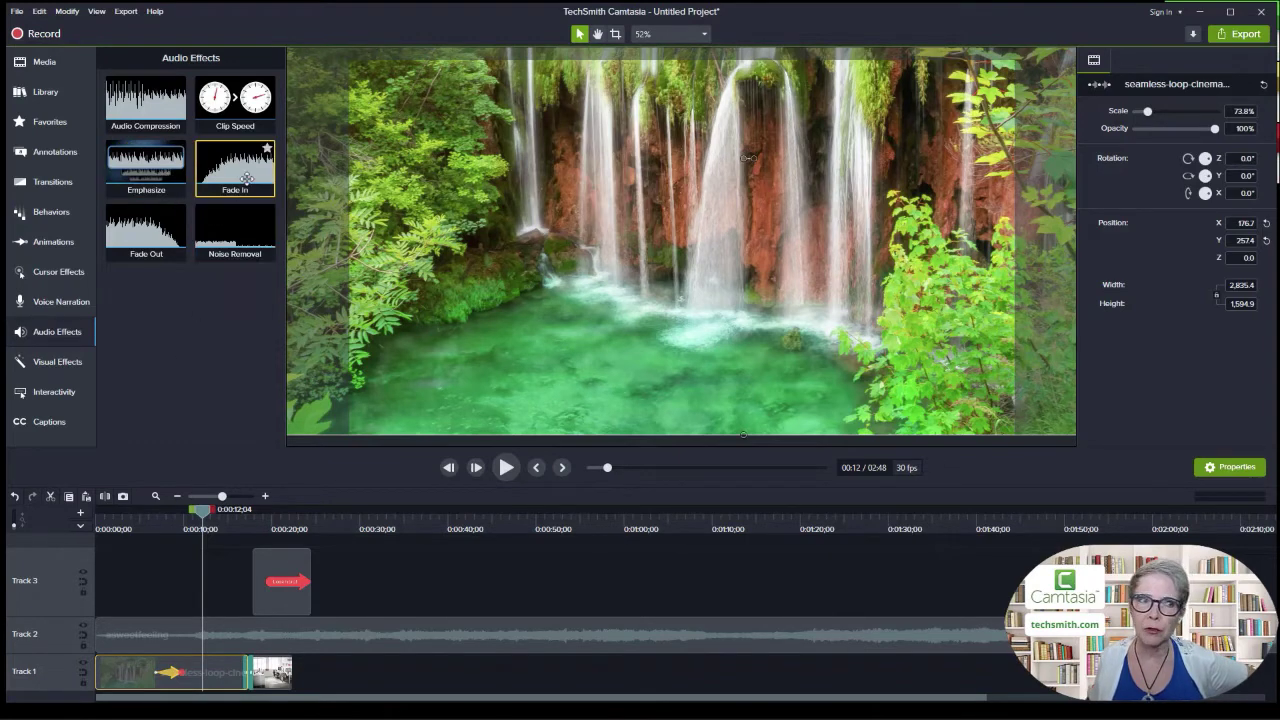
{"action": "left_click", "coordinate": [60, 364]}
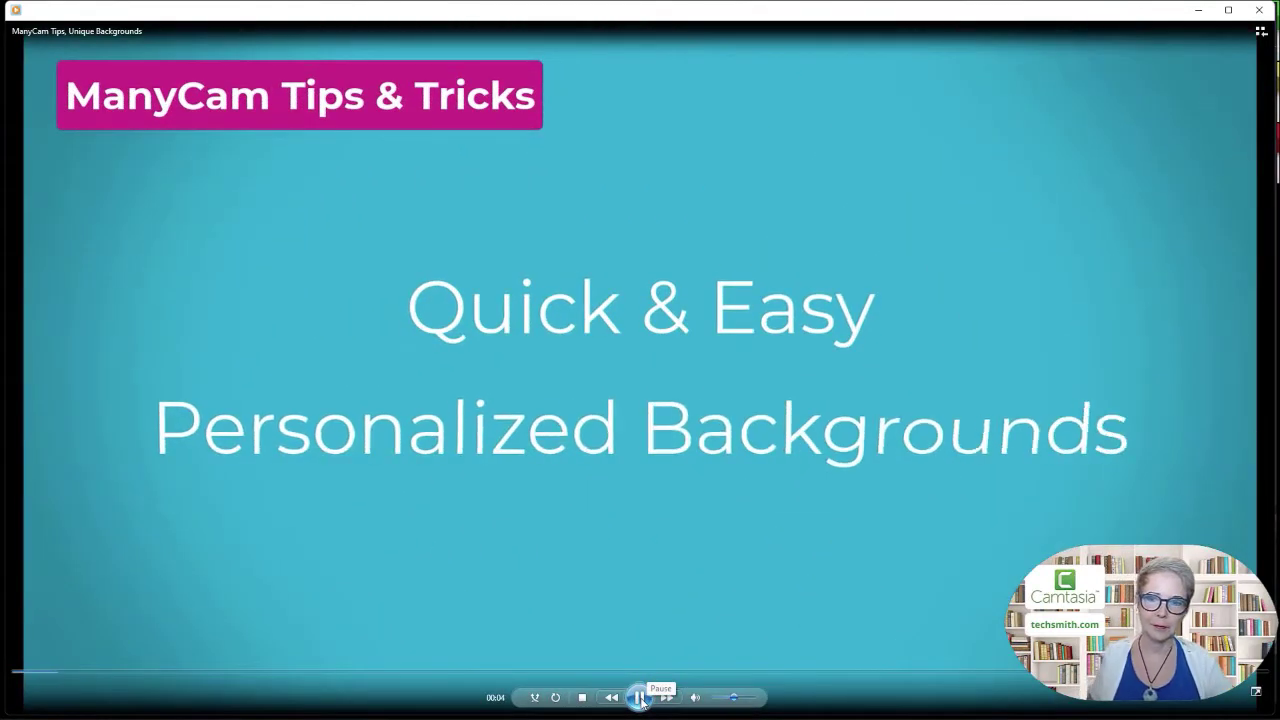
- Play excerpts of the ManyCam Tips, Unique Backgrounds video from about 0:19 and 1:28 to examine its annotations and zoom effects
{"action": "left_click", "coordinate": [640, 698]}
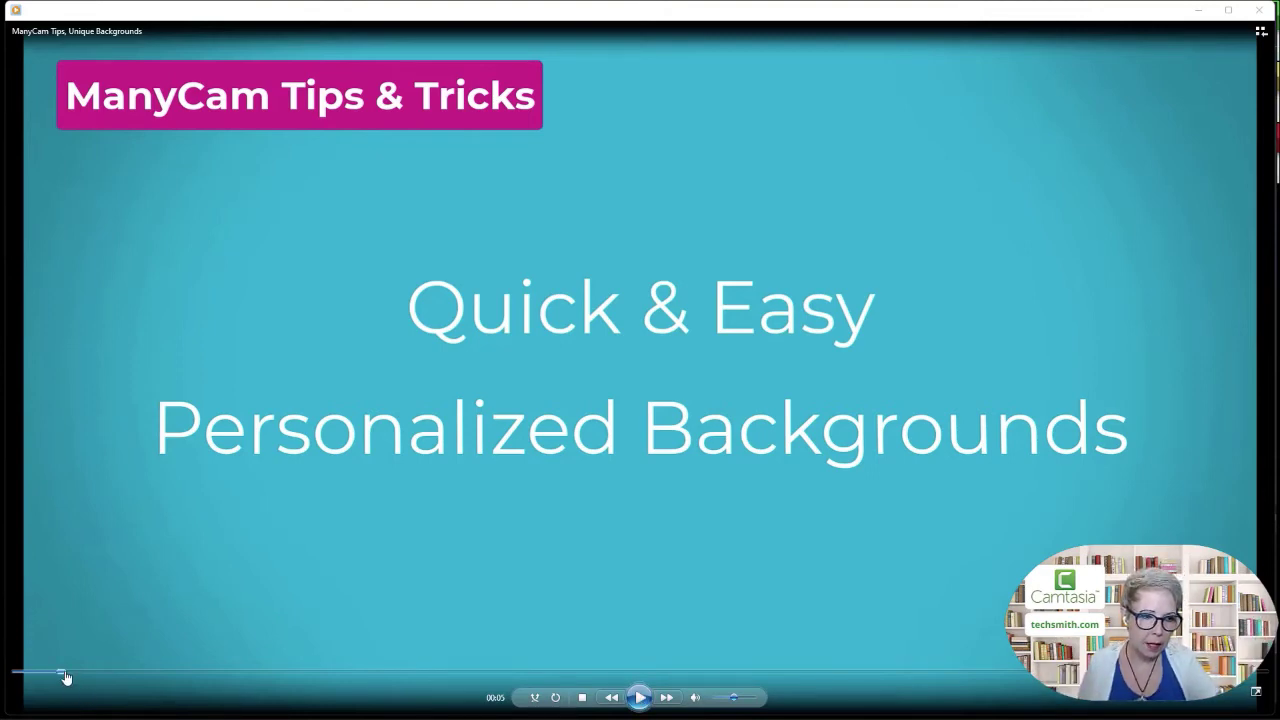
{"action": "left_click_drag", "start_coordinate": [72, 680], "coordinate": [177, 680]}
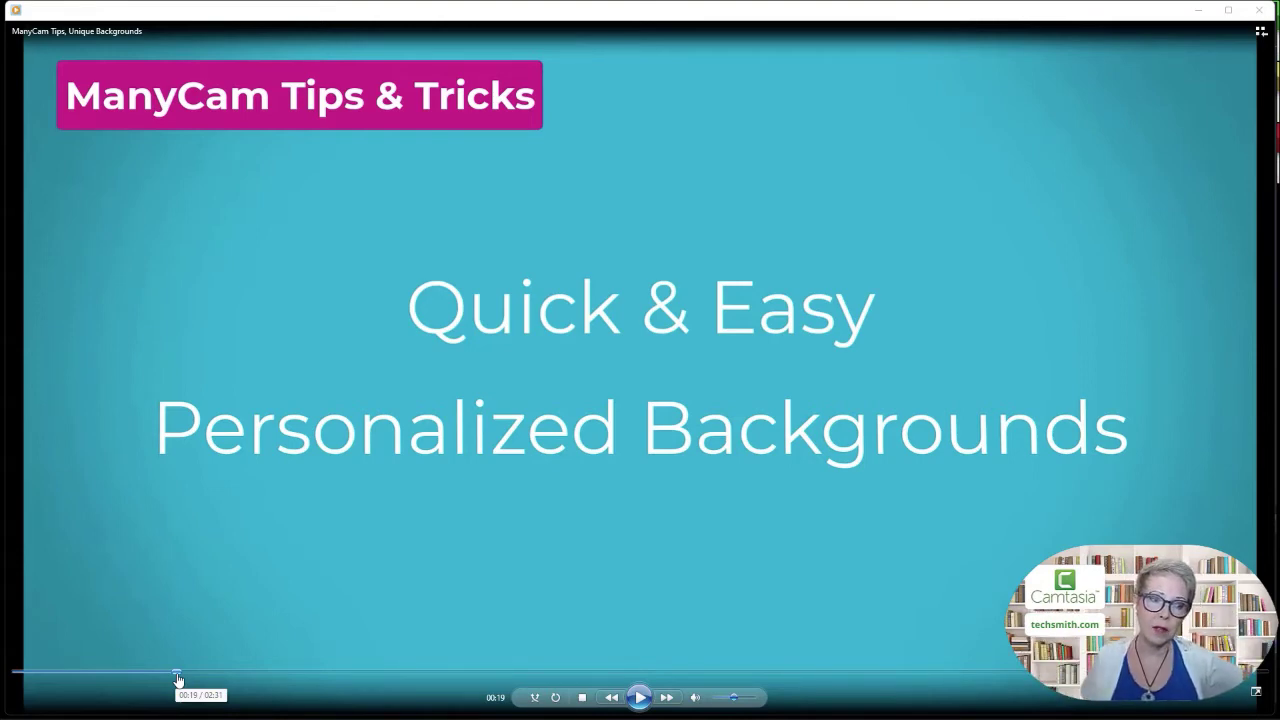
{"action": "left_click", "coordinate": [640, 697]}
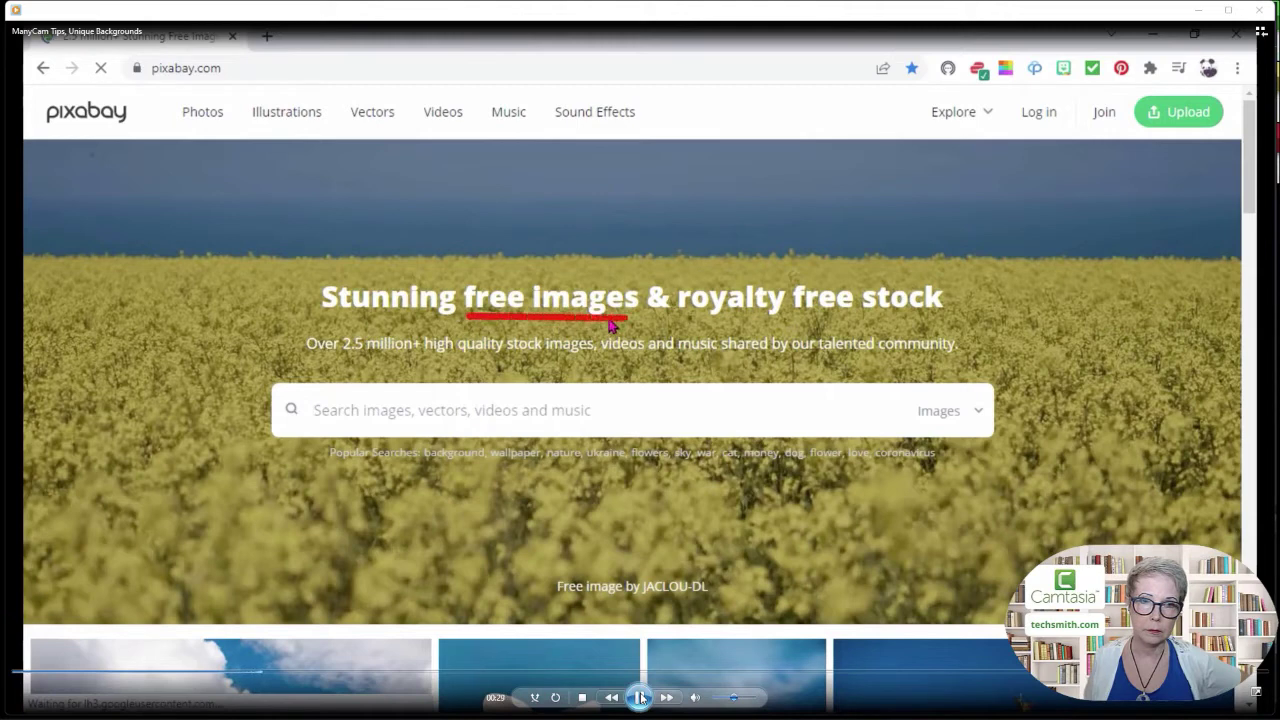
{"action": "key", "text": "space"}
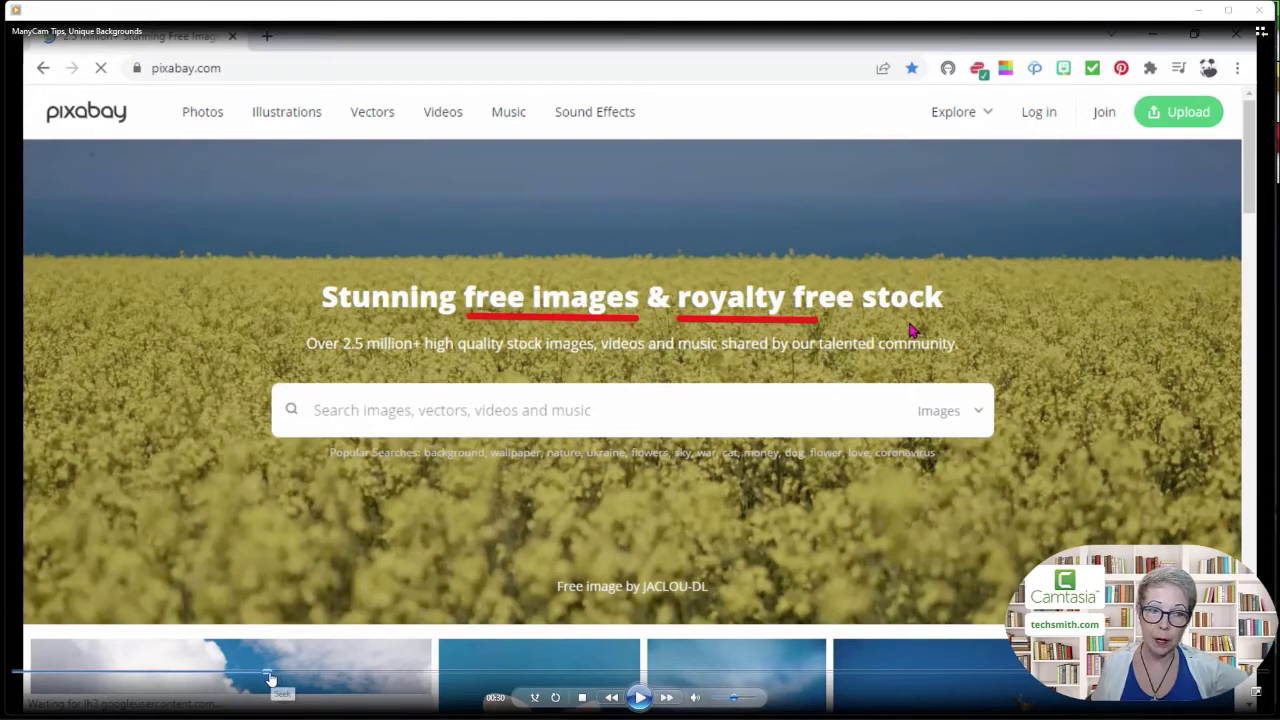
{"action": "left_click_drag", "start_coordinate": [281, 680], "coordinate": [746, 680]}
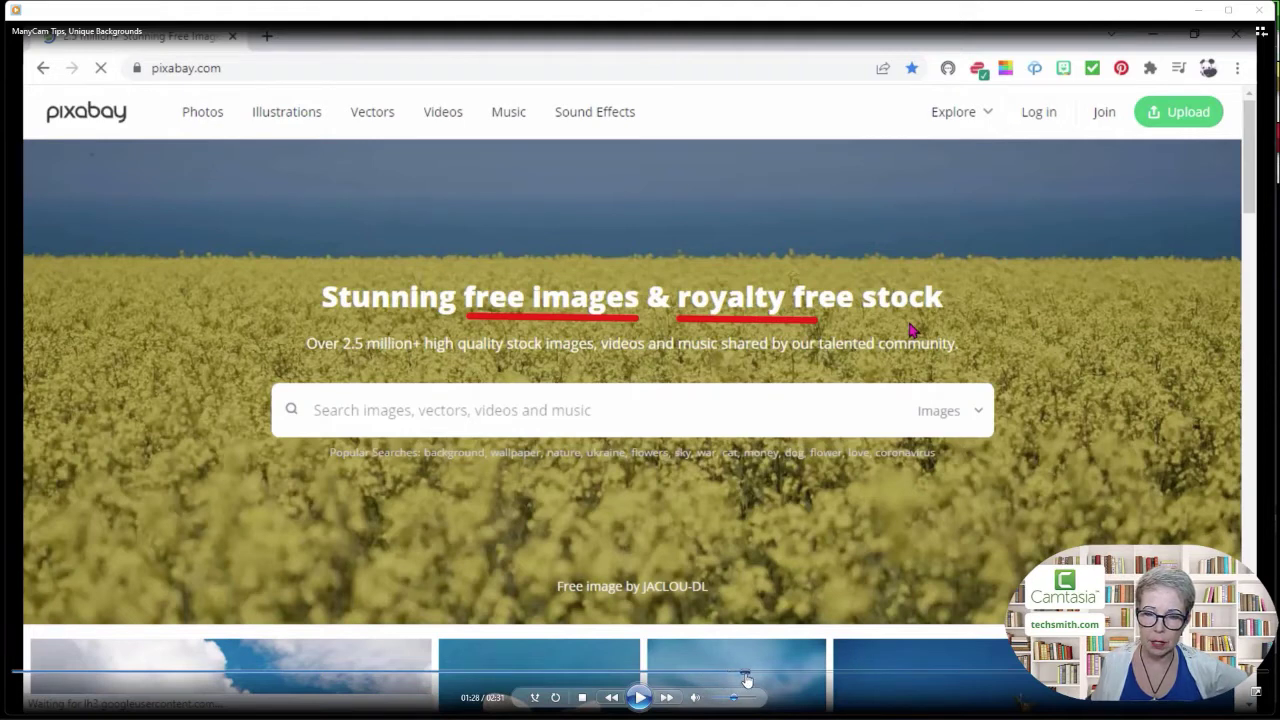
{"action": "left_click", "coordinate": [641, 698]}
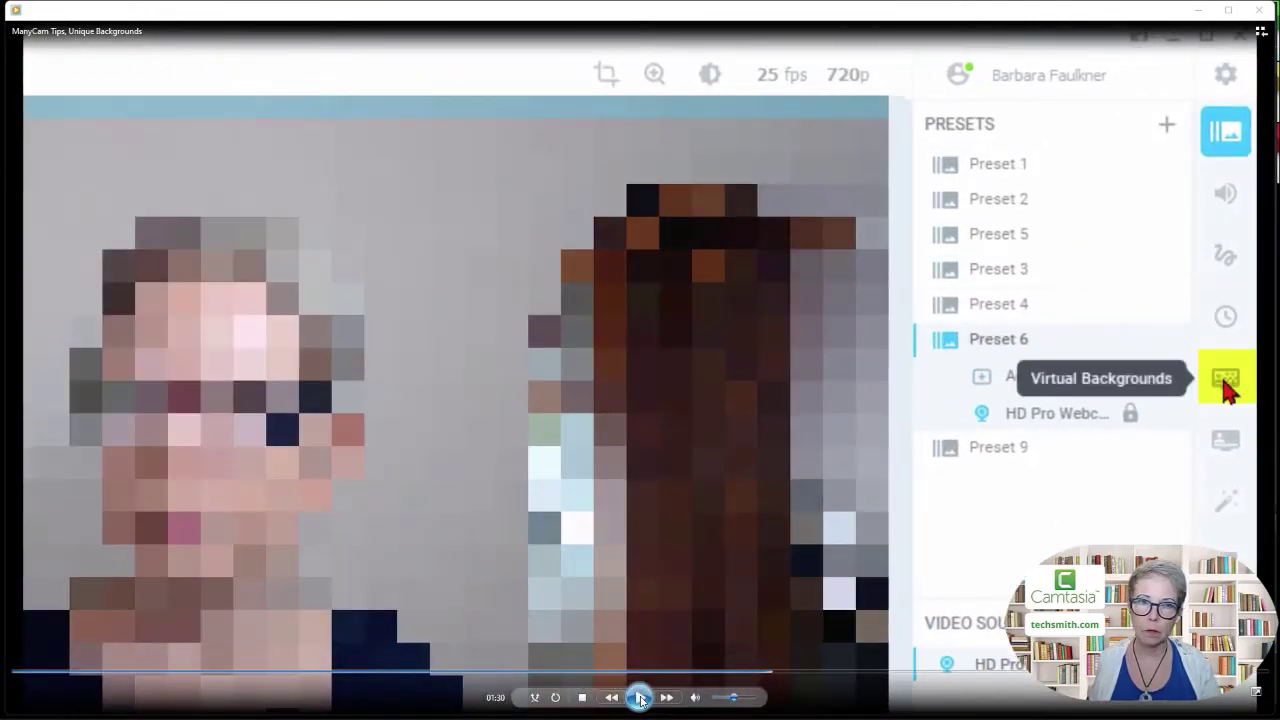
{"action": "left_click", "coordinate": [641, 698]}
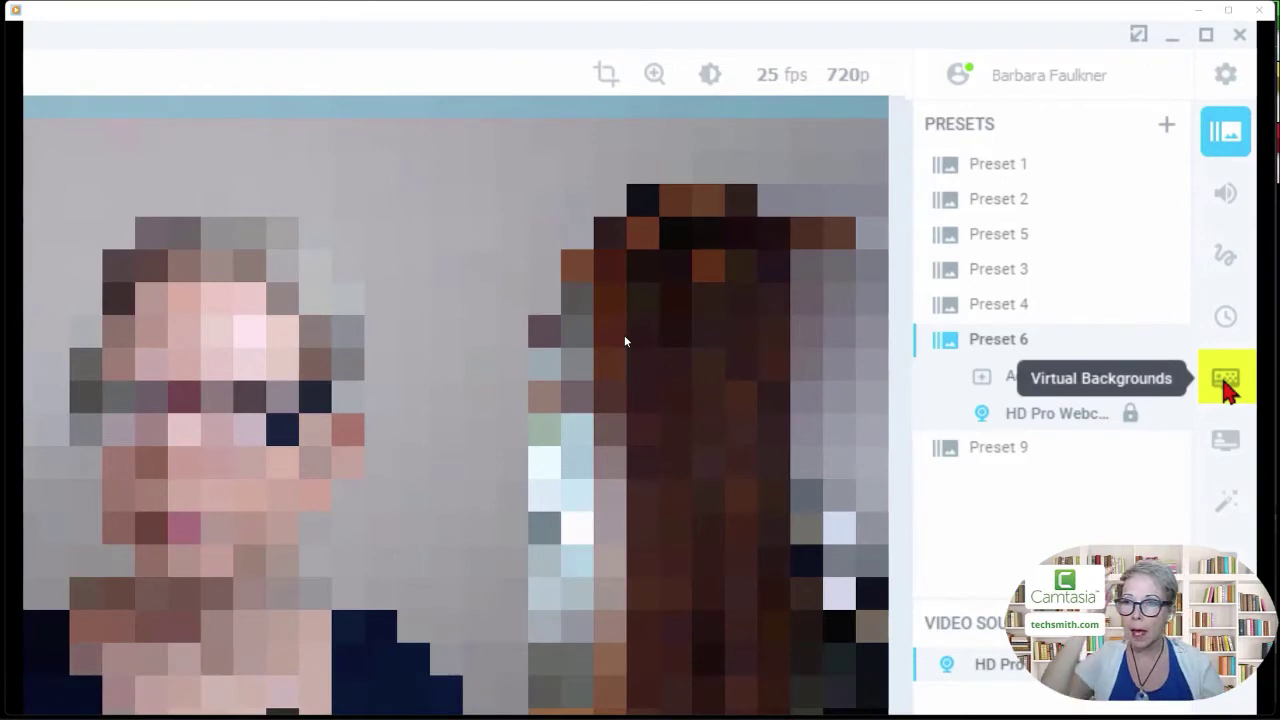
{"action": "mouse_move", "coordinate": [548, 295]}
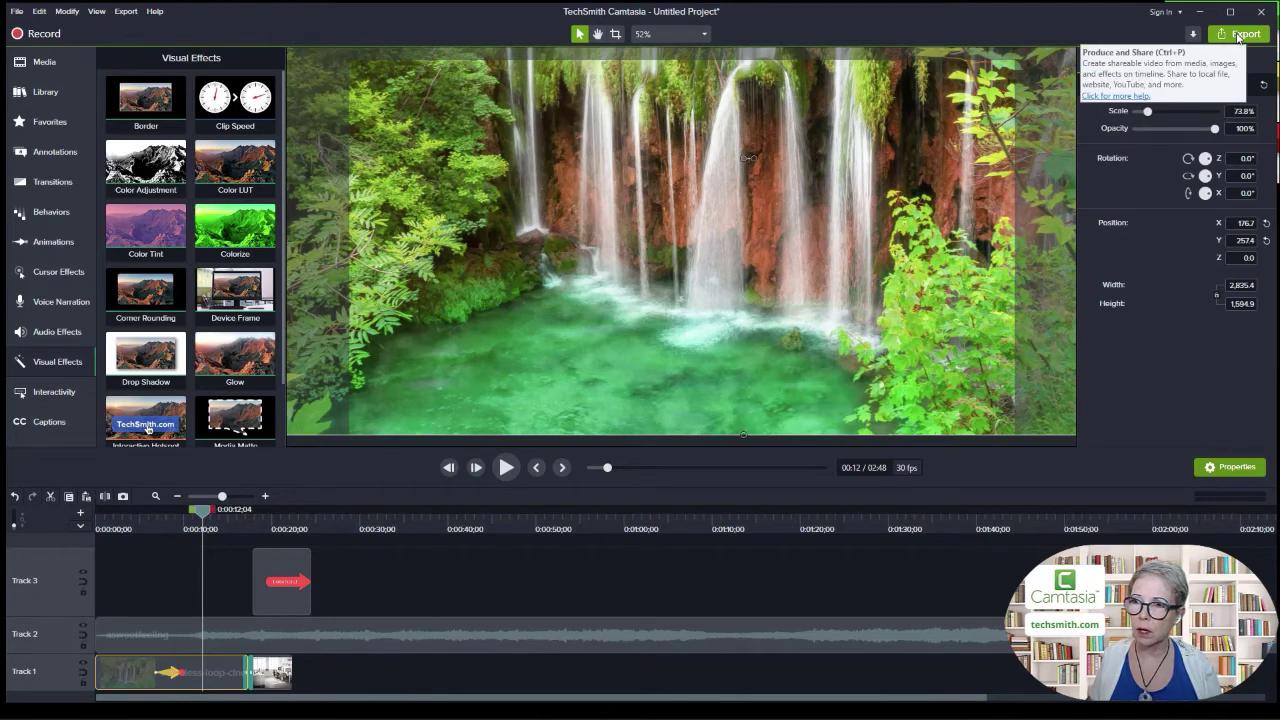
- Examine the local file export presets and custom production file formats in the Production Wizard, leaving it without exporting
{"action": "left_click", "coordinate": [1239, 36]}
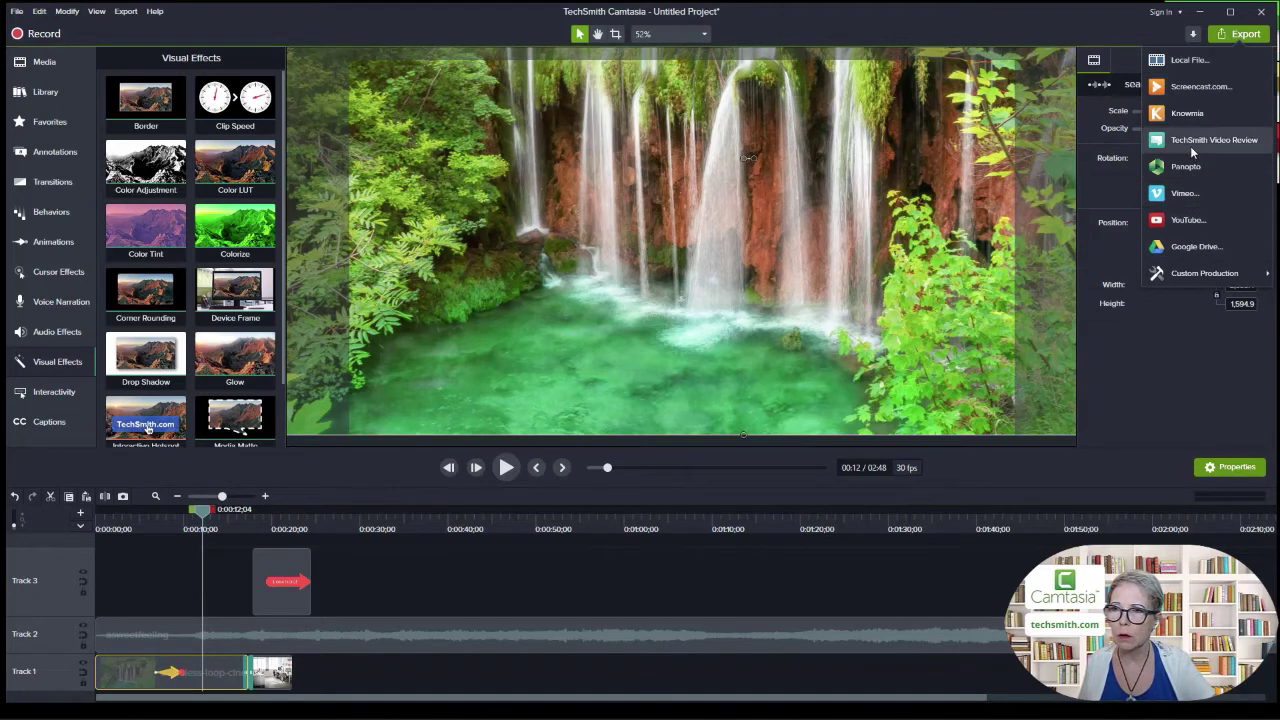
{"action": "left_click", "coordinate": [1180, 61]}
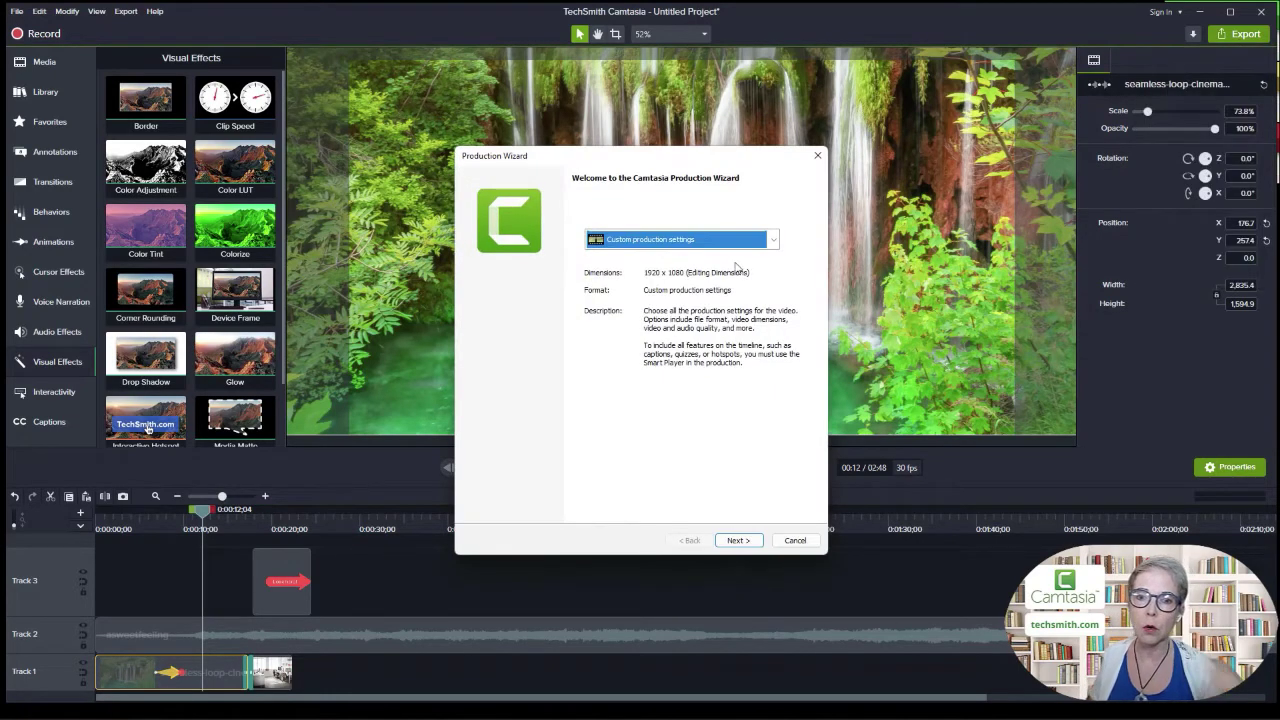
{"action": "left_click", "coordinate": [774, 241]}
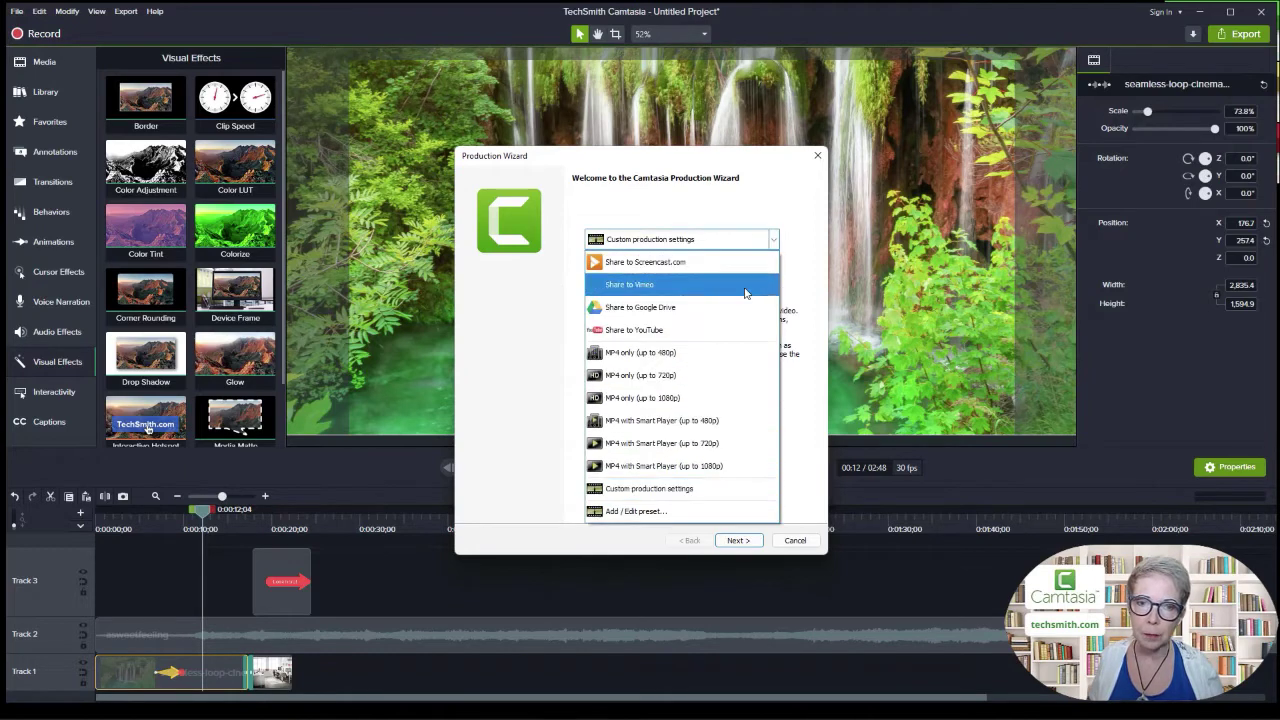
{"action": "left_click", "coordinate": [798, 228]}
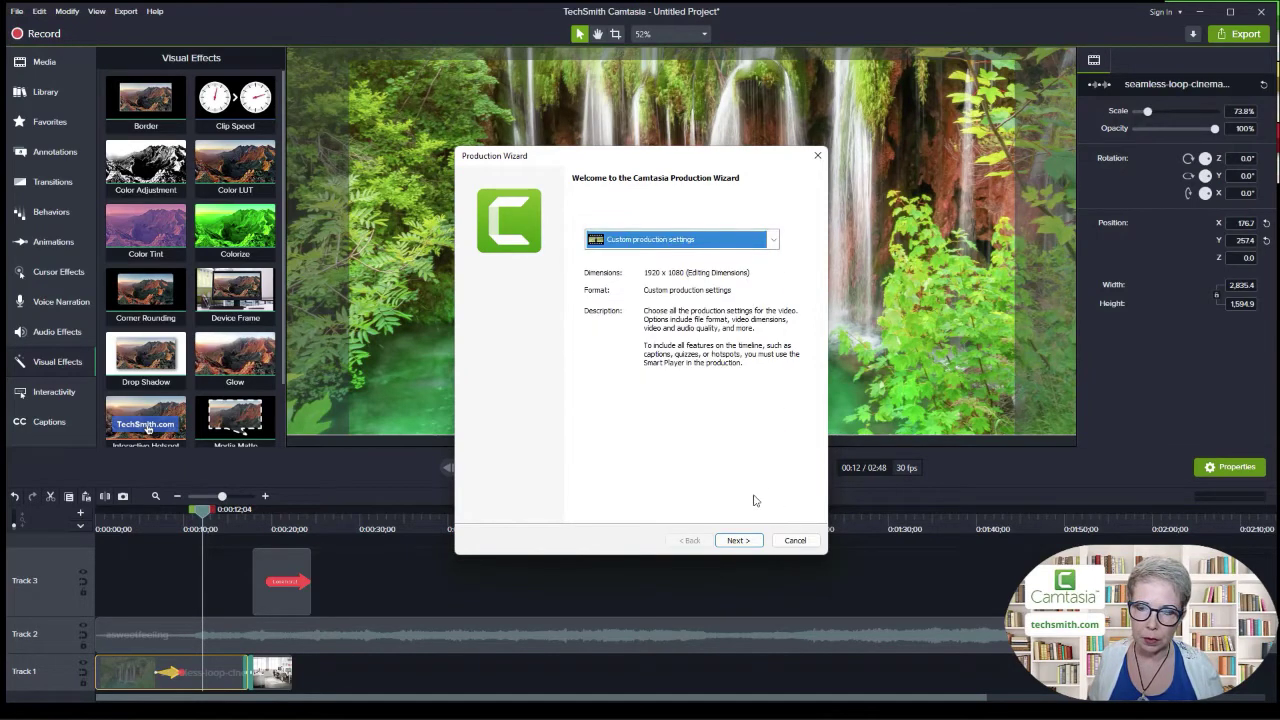
{"action": "left_click", "coordinate": [738, 540]}
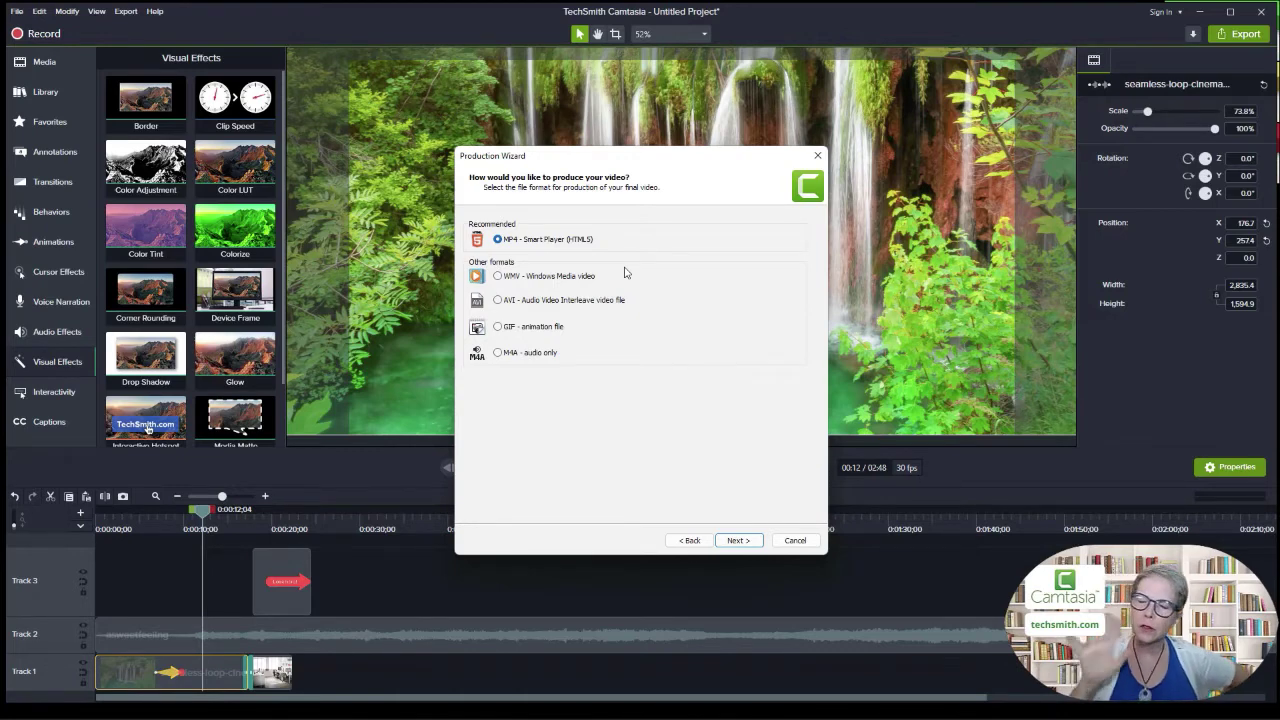
{"action": "left_click", "coordinate": [793, 541]}
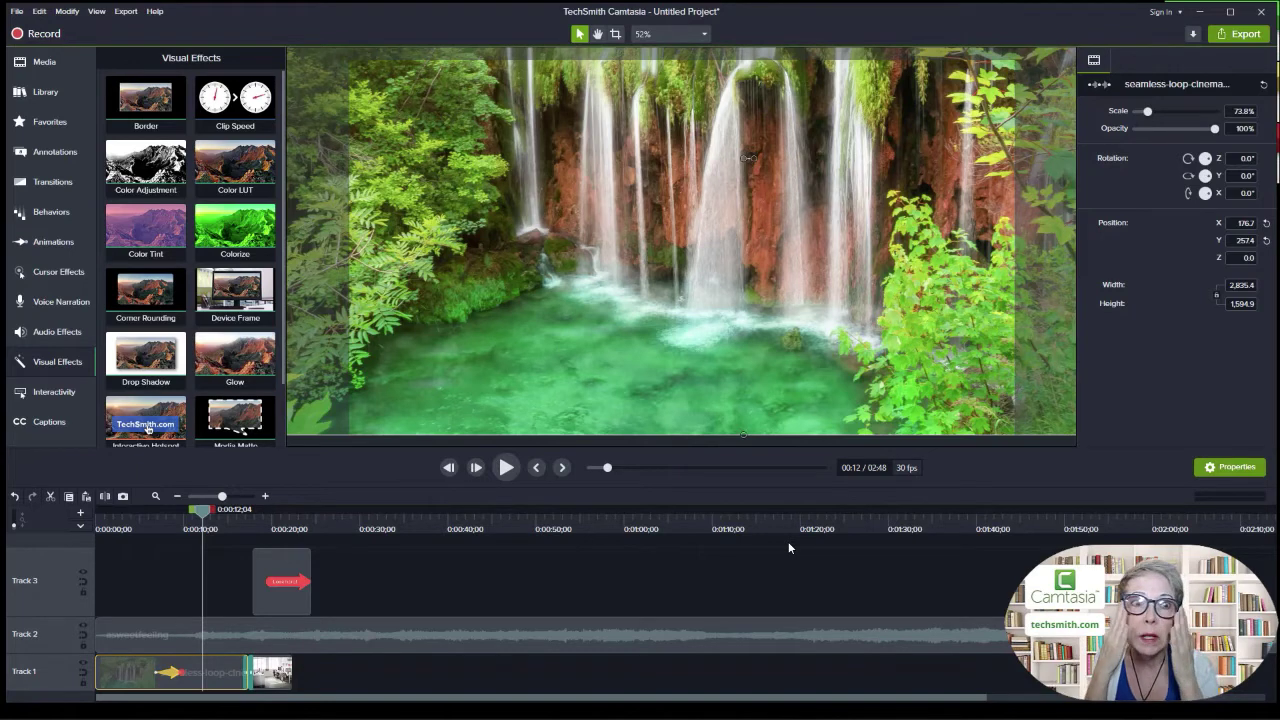
- Switch to Chrome to review the Camtasia 5 Day Challenge and Camtasia 2021 Explorer Certification pages, and return to Camtasia
{"action": "left_click", "coordinate": [55, 183]}
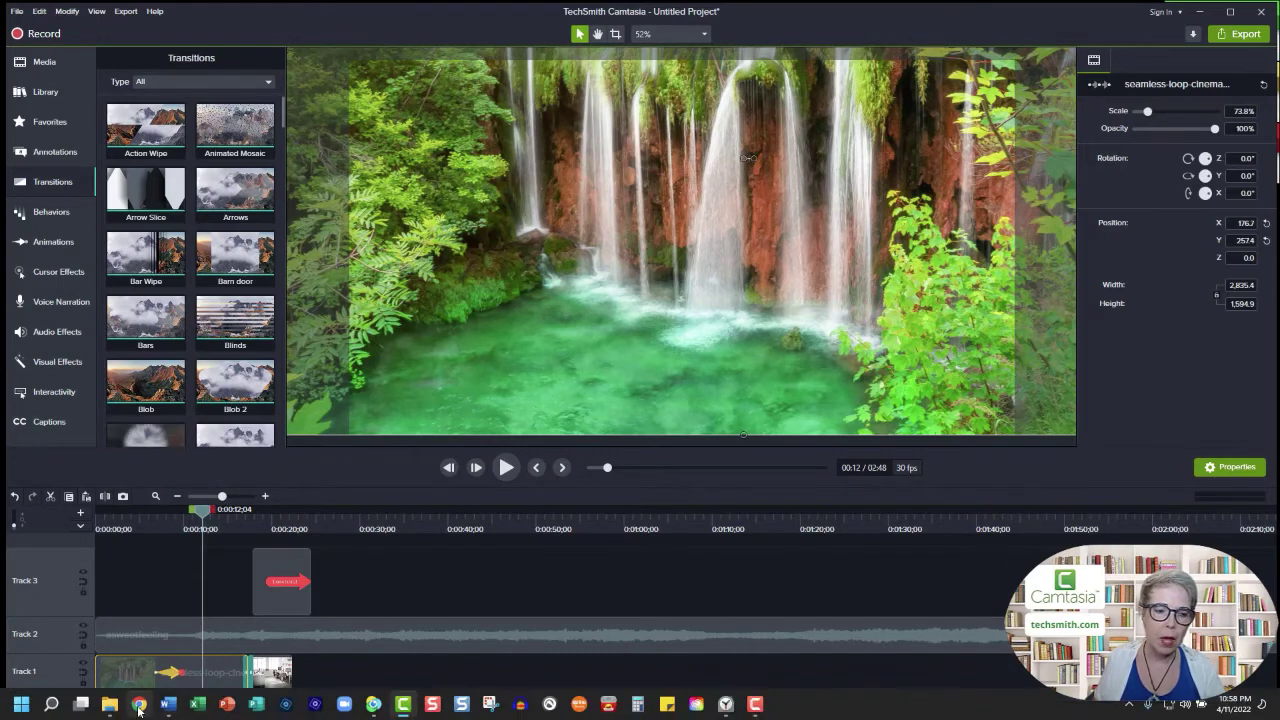
{"action": "left_click", "coordinate": [139, 707]}
{"action": "left_click", "coordinate": [100, 14]}
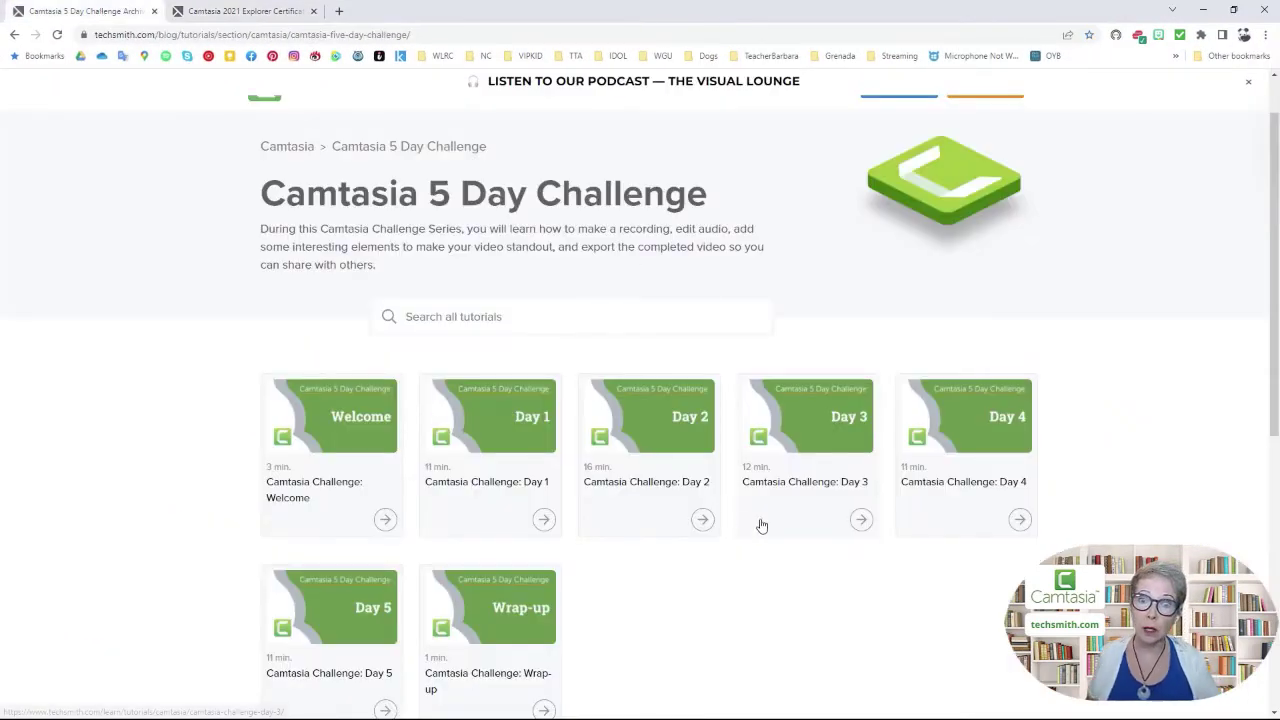
{"action": "scroll", "coordinate": [1000, 435], "scroll_direction": "down", "scroll_amount": 1}
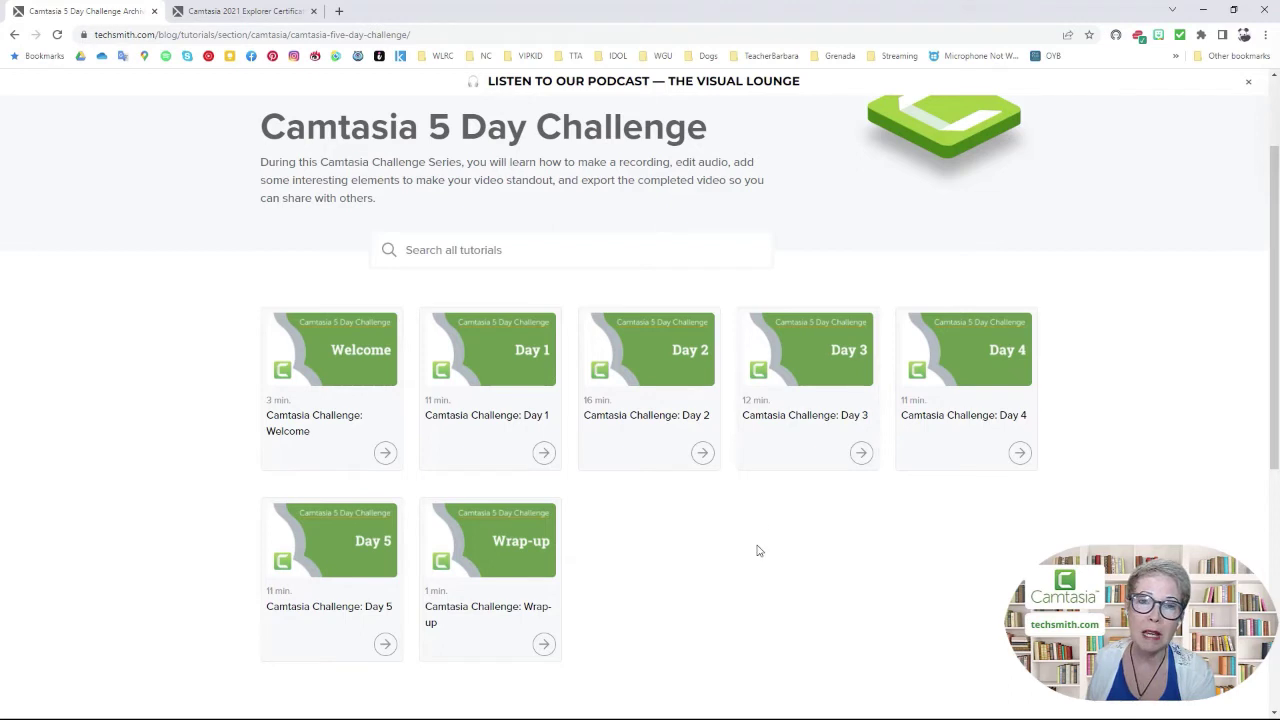
{"action": "left_click", "coordinate": [280, 13]}
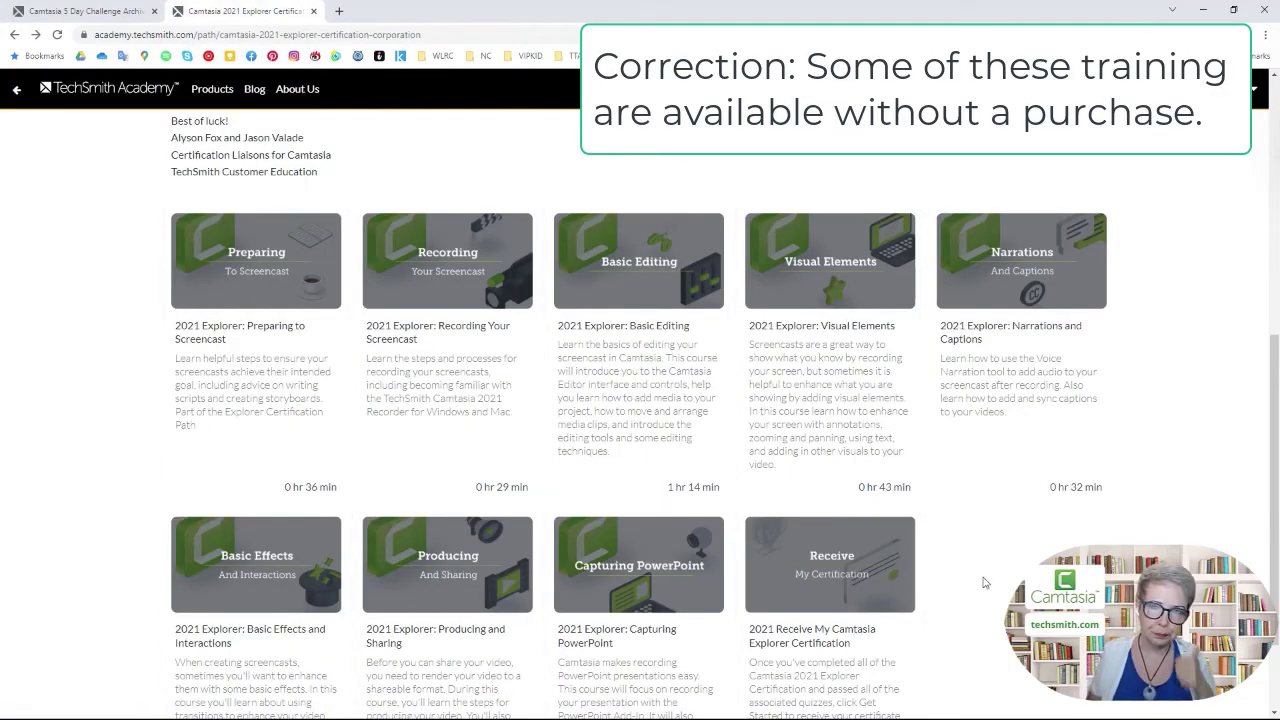
{"action": "left_click", "coordinate": [1203, 13]}
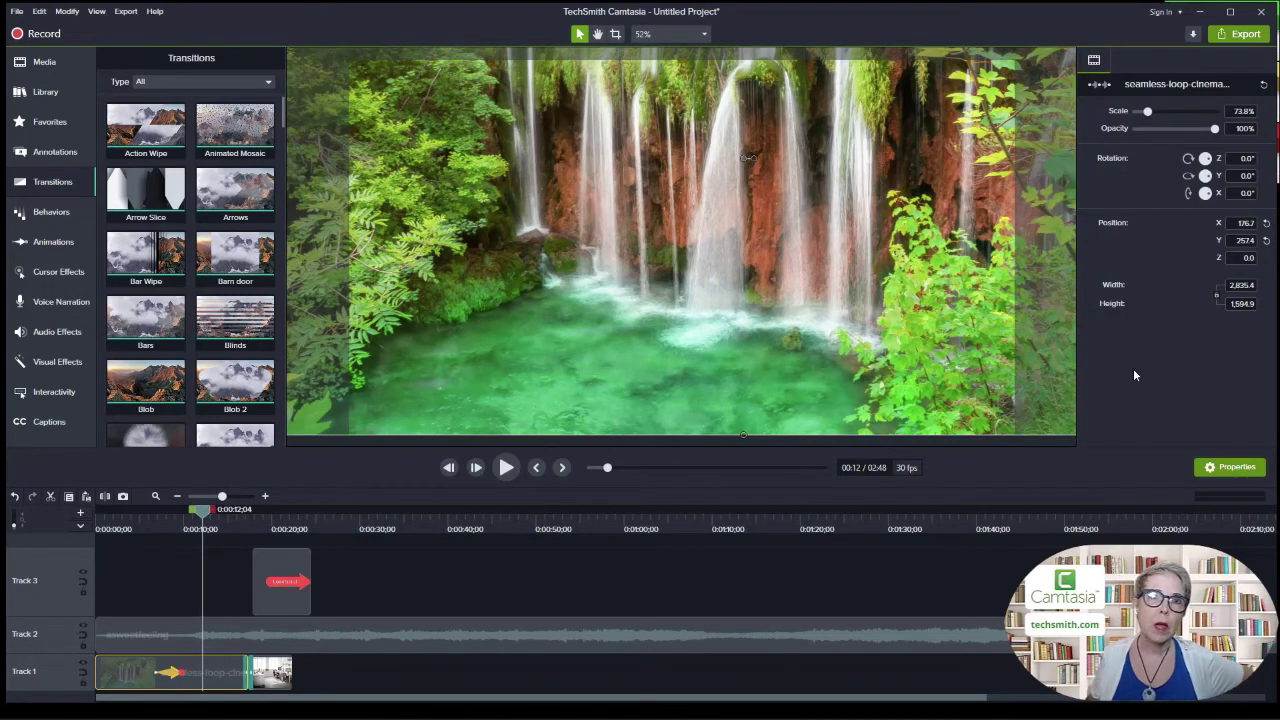
- Show the audio effects, scrub the timeline to about 0:01:16;21 and return the playhead to the start
{"action": "left_click", "coordinate": [65, 336]}
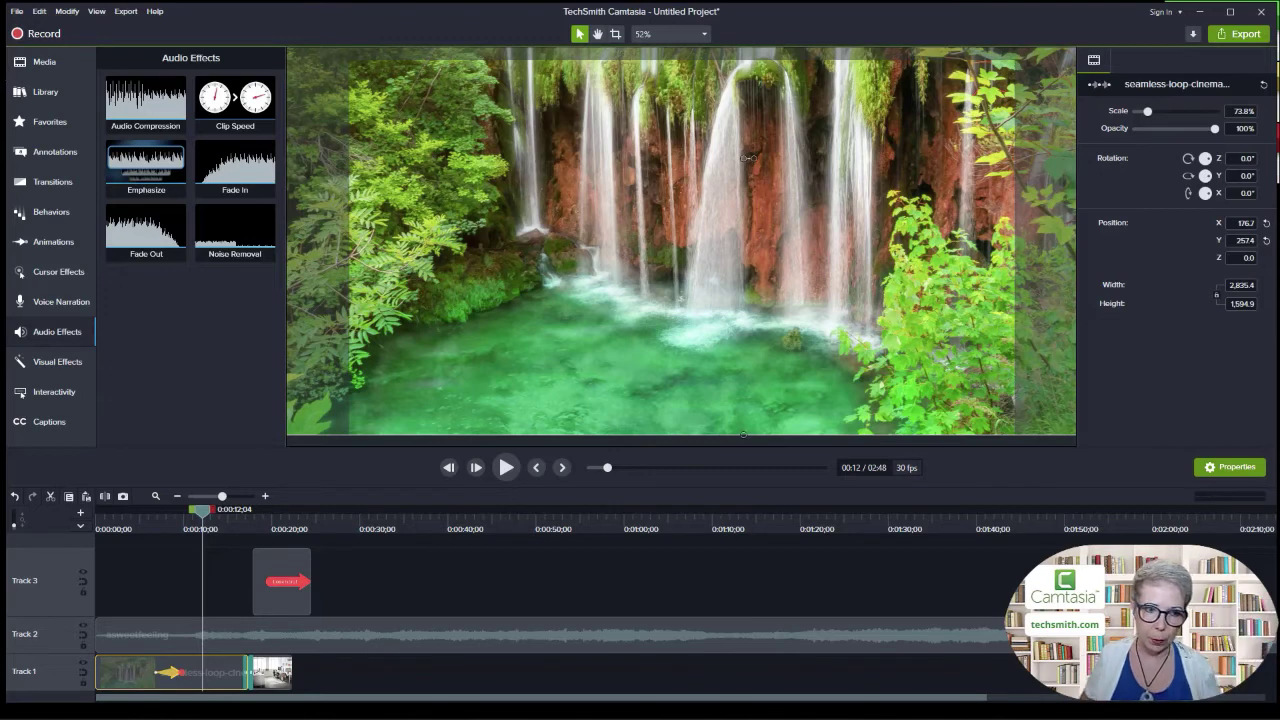
{"action": "left_click_drag", "start_coordinate": [201, 511], "coordinate": [773, 517]}
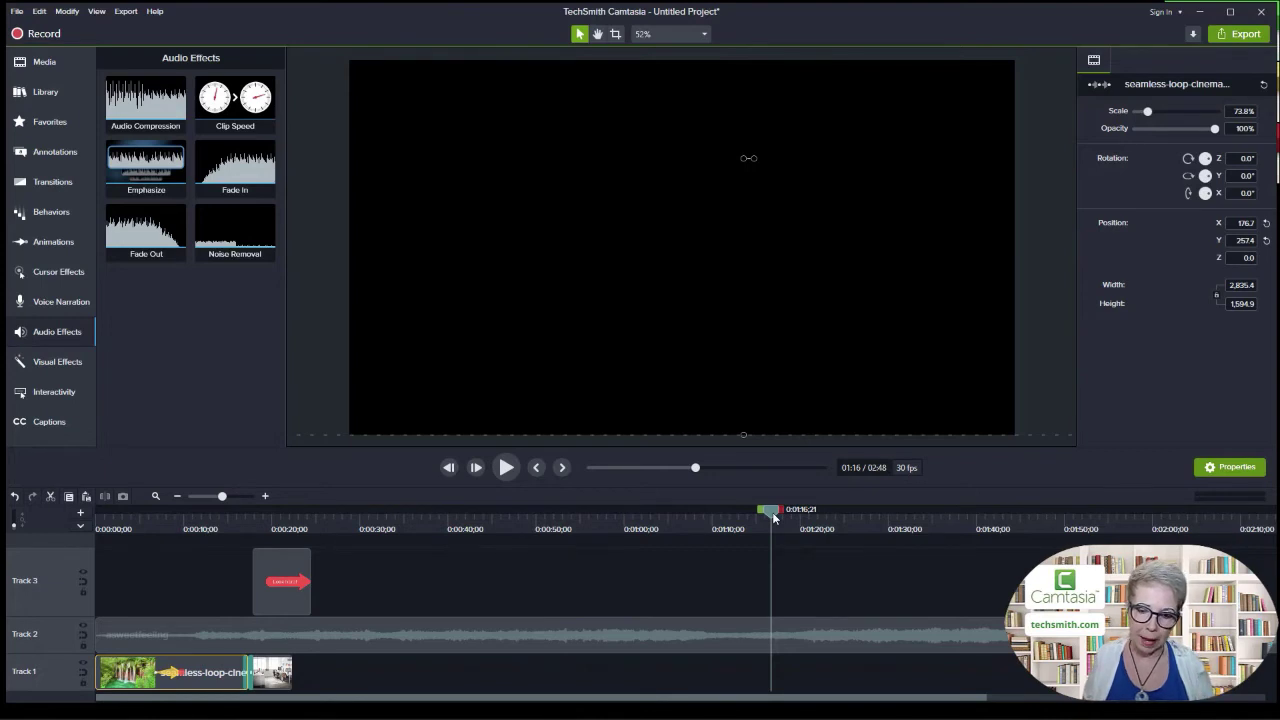
{"action": "key", "text": "ctrl+Home"}
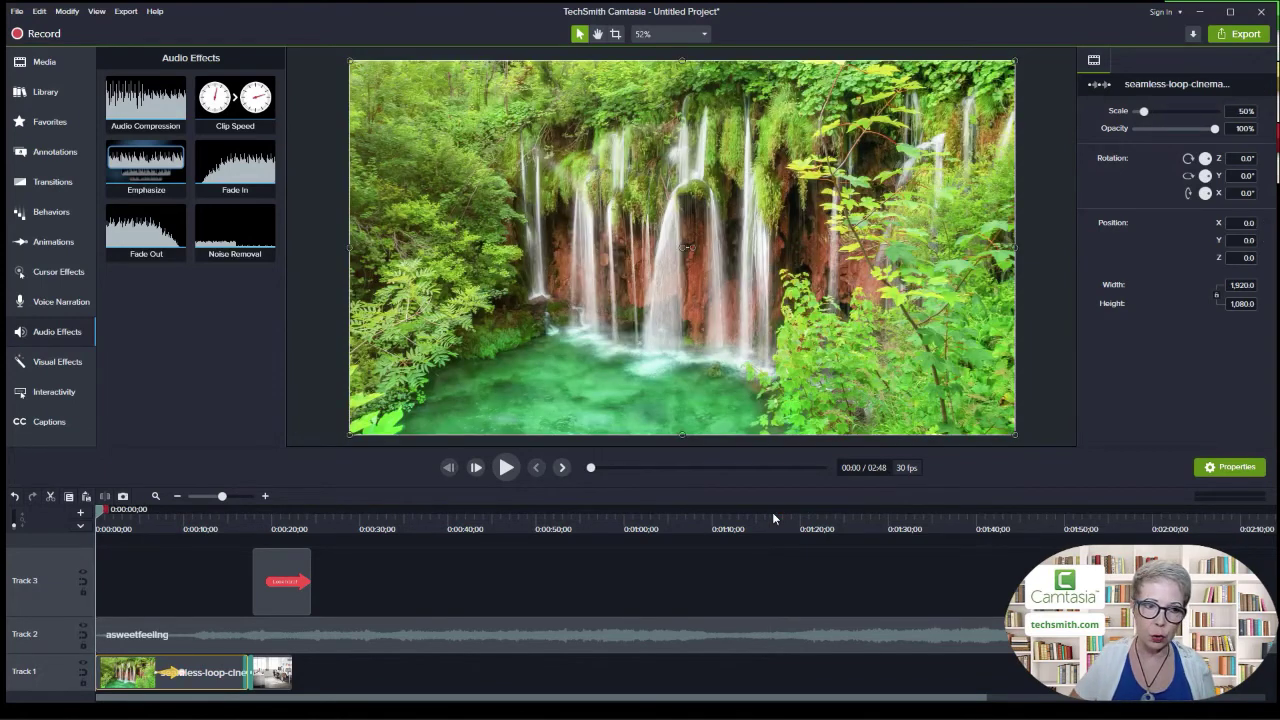